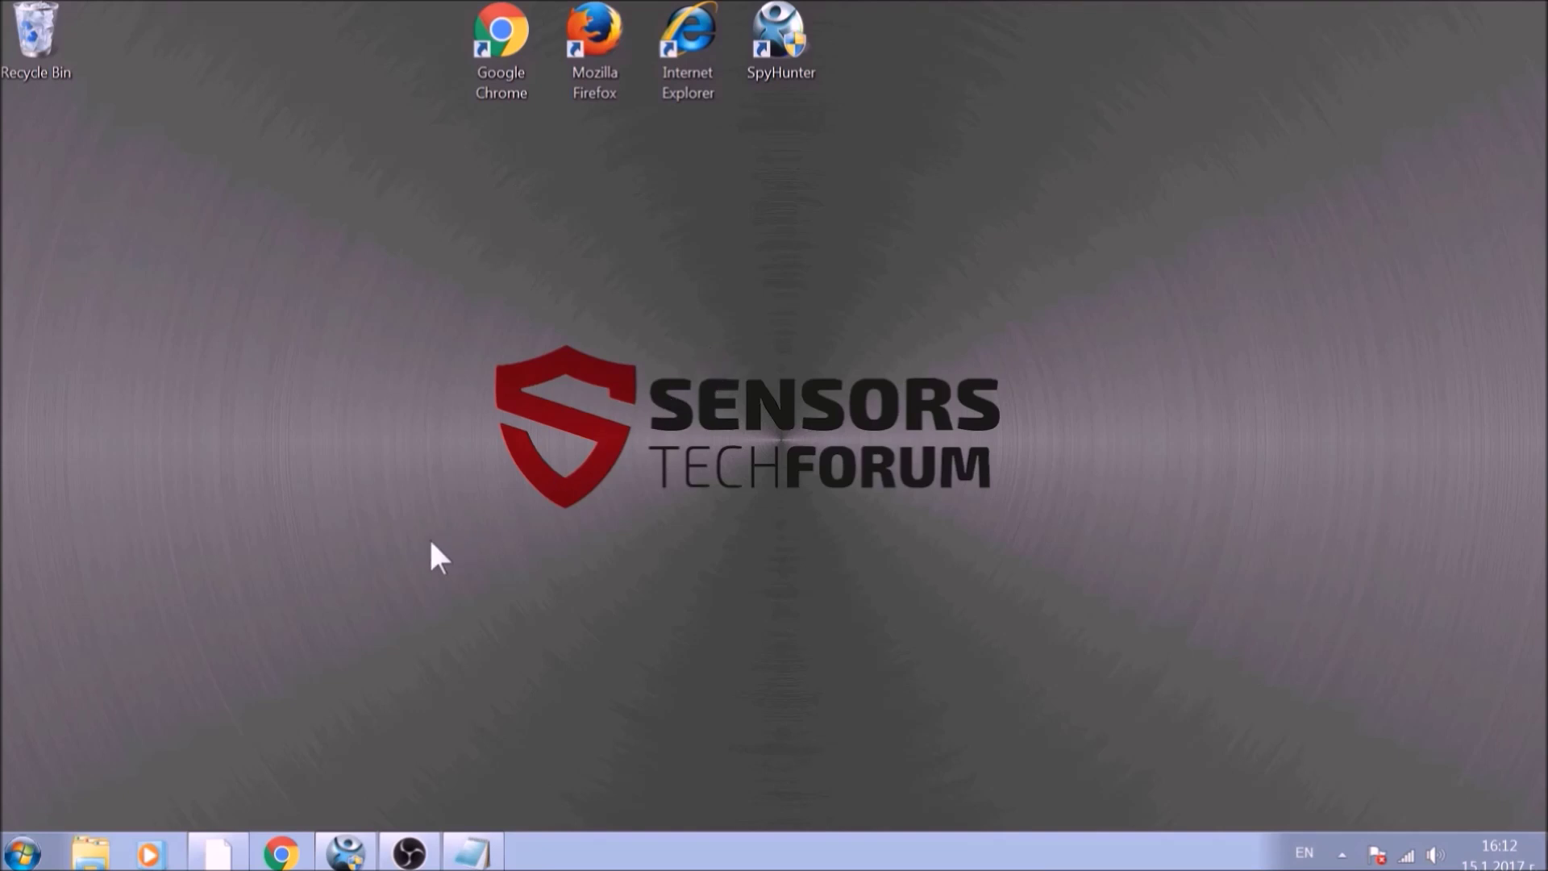
Run APPWIZ.CPL from the Run dialog to list the installed programs
{"action": "key", "text": "super+r"}
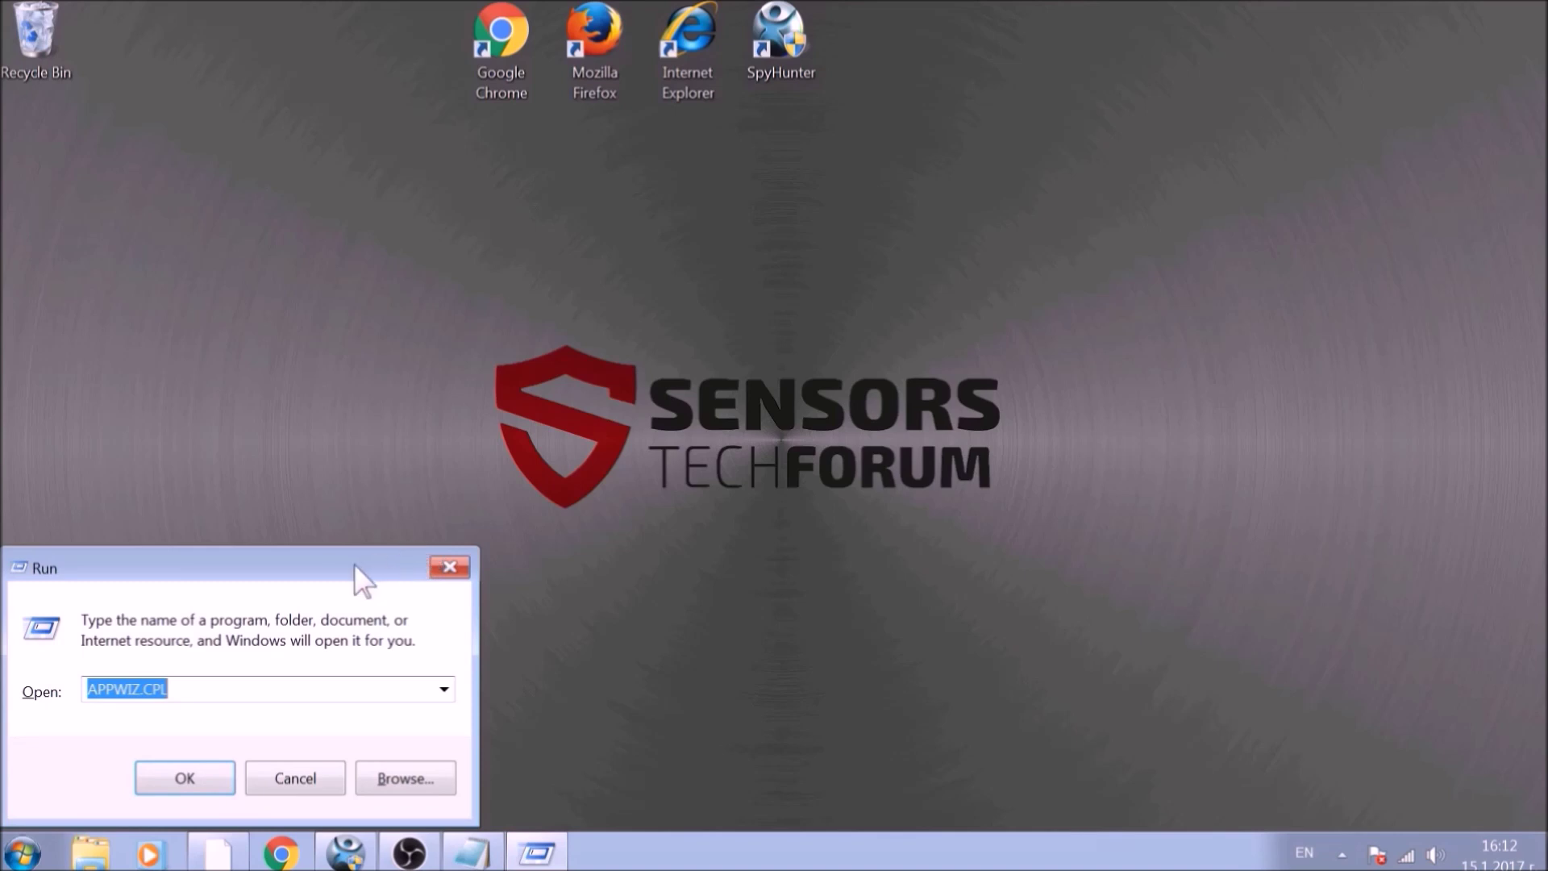
{"action": "left_click_drag", "start_coordinate": [322, 568], "coordinate": [776, 316]}
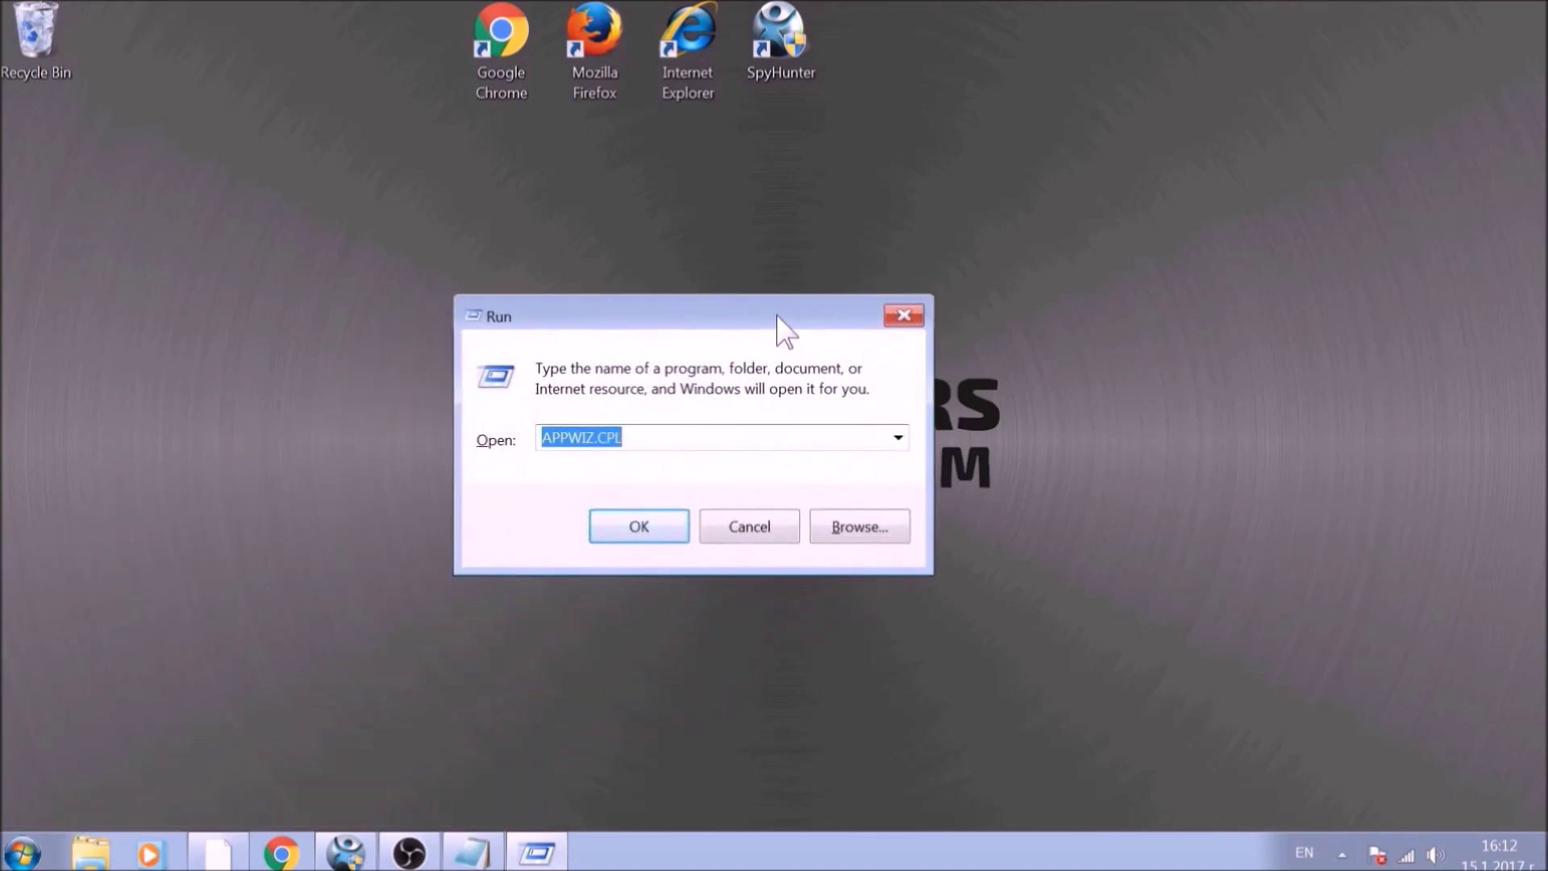
{"action": "type", "text": "APPWI"}
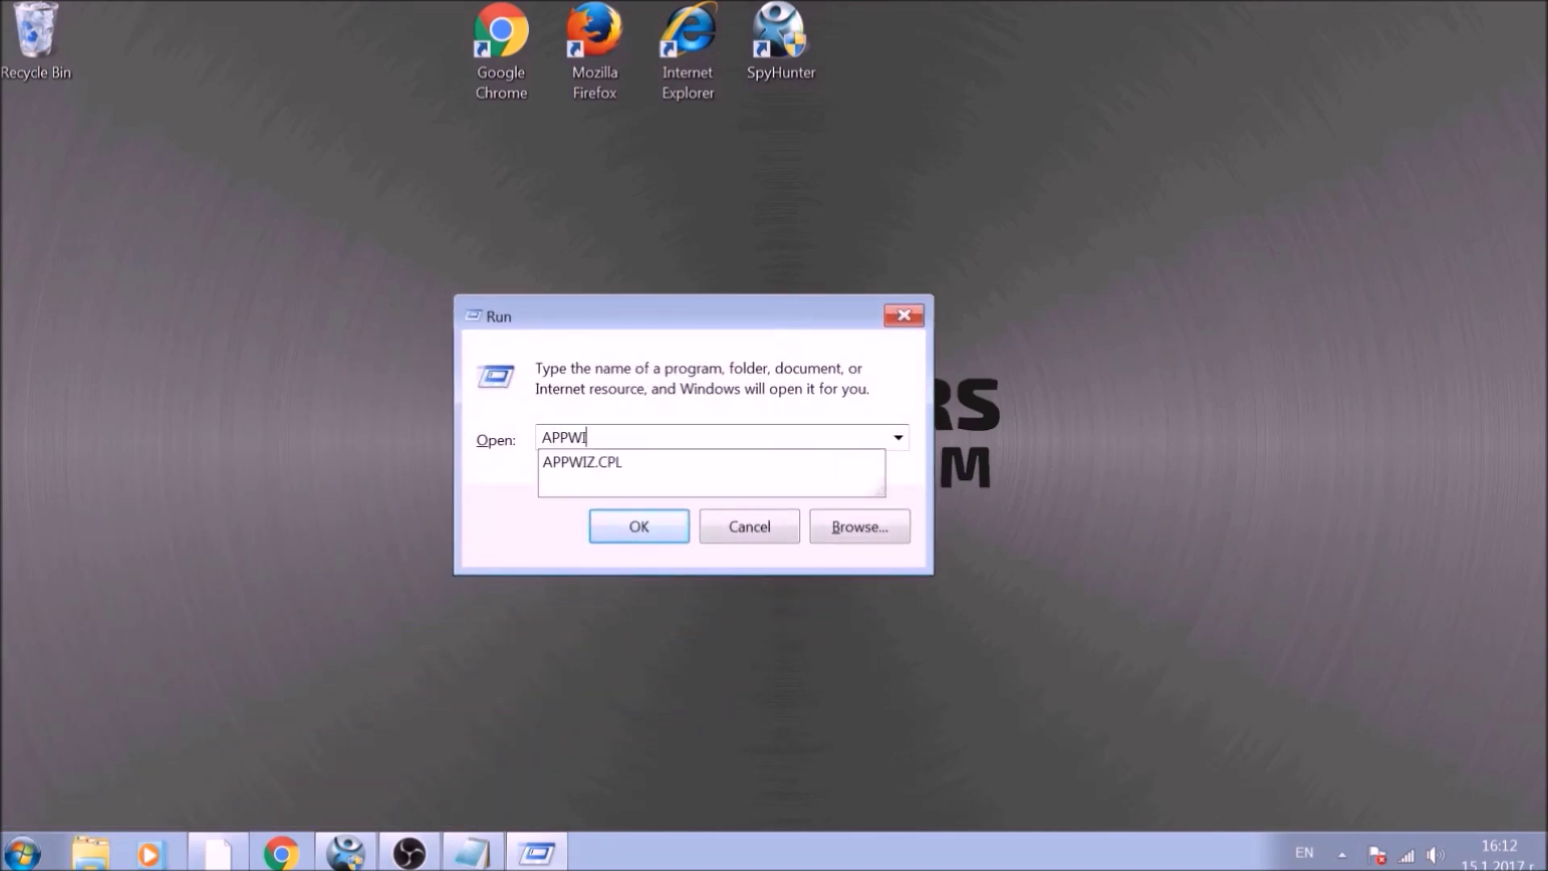
{"action": "type", "text": "Z.CPL"}
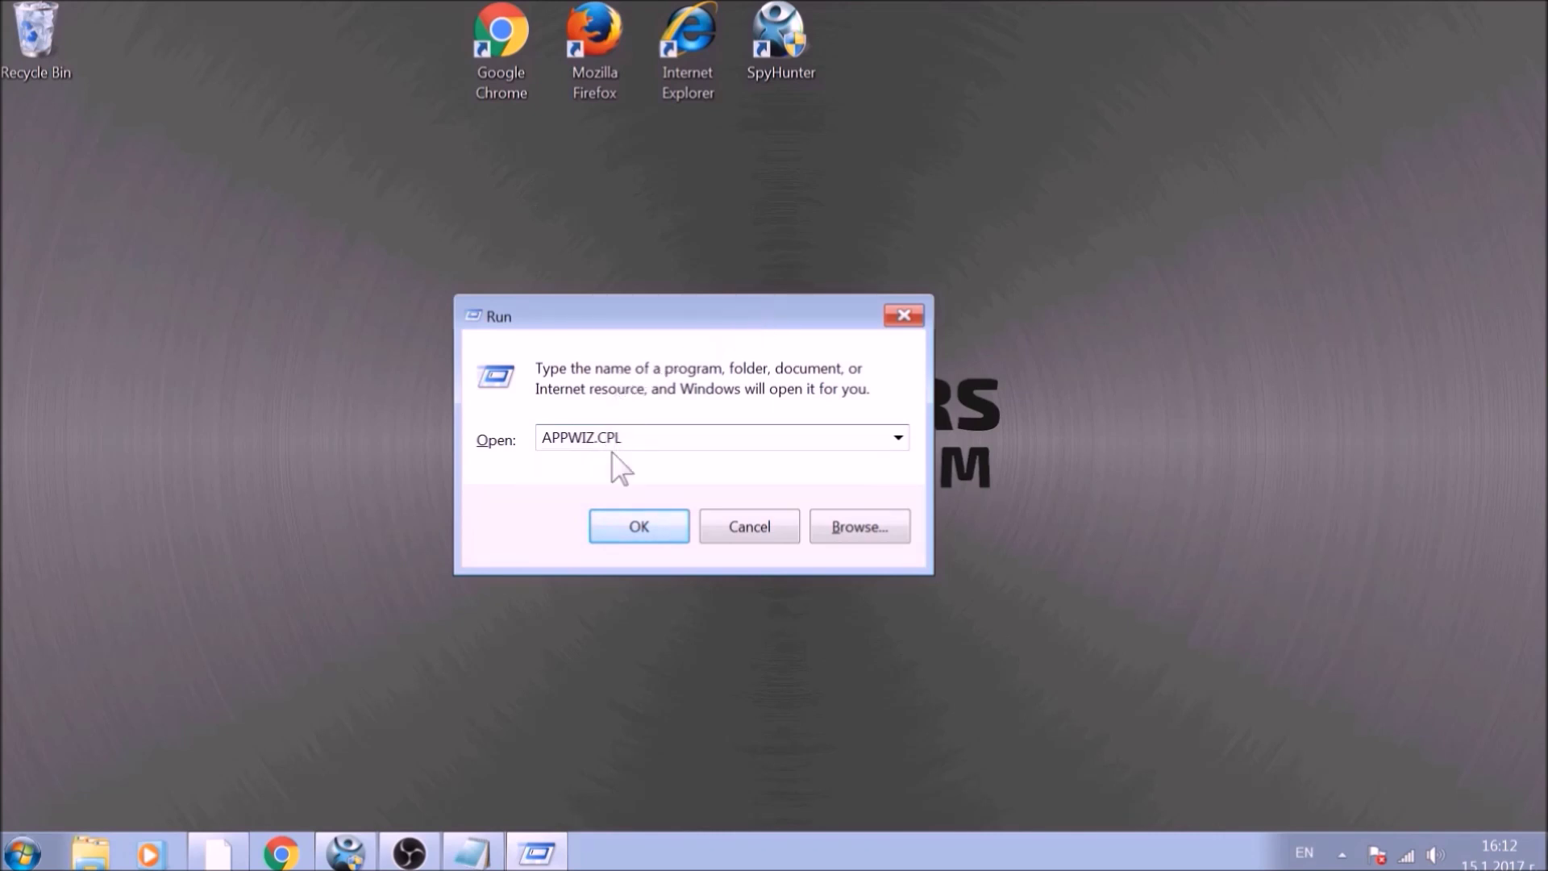
{"action": "left_click", "coordinate": [632, 520]}
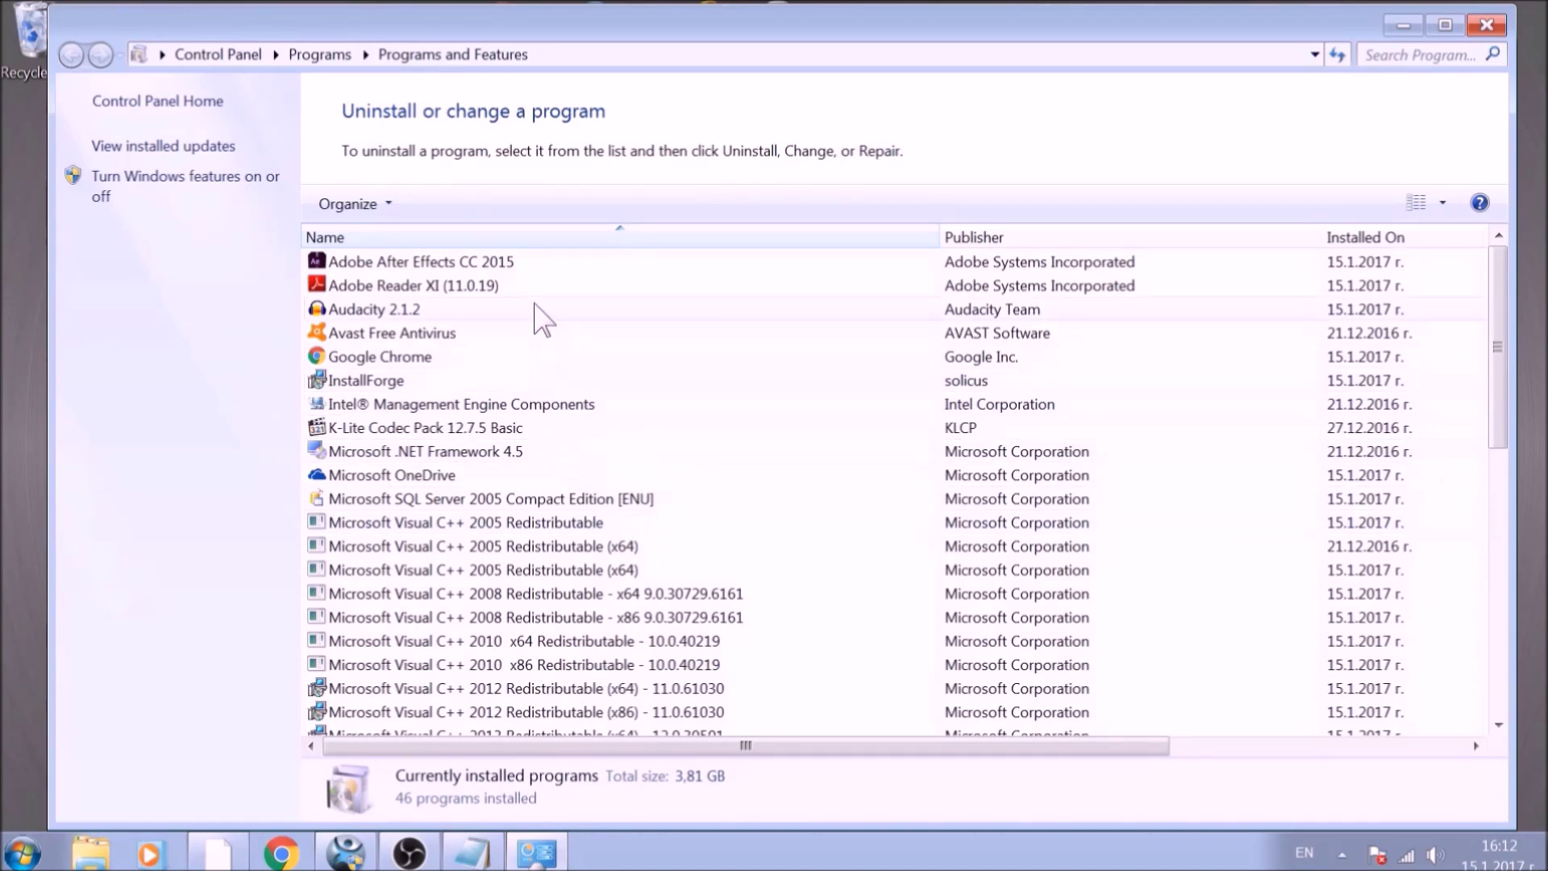
Uninstall SUSPICIOUS PROGRAM and acknowledge the successful removal message
{"action": "scroll", "coordinate": [548, 403], "scroll_direction": "down", "scroll_amount": 9}
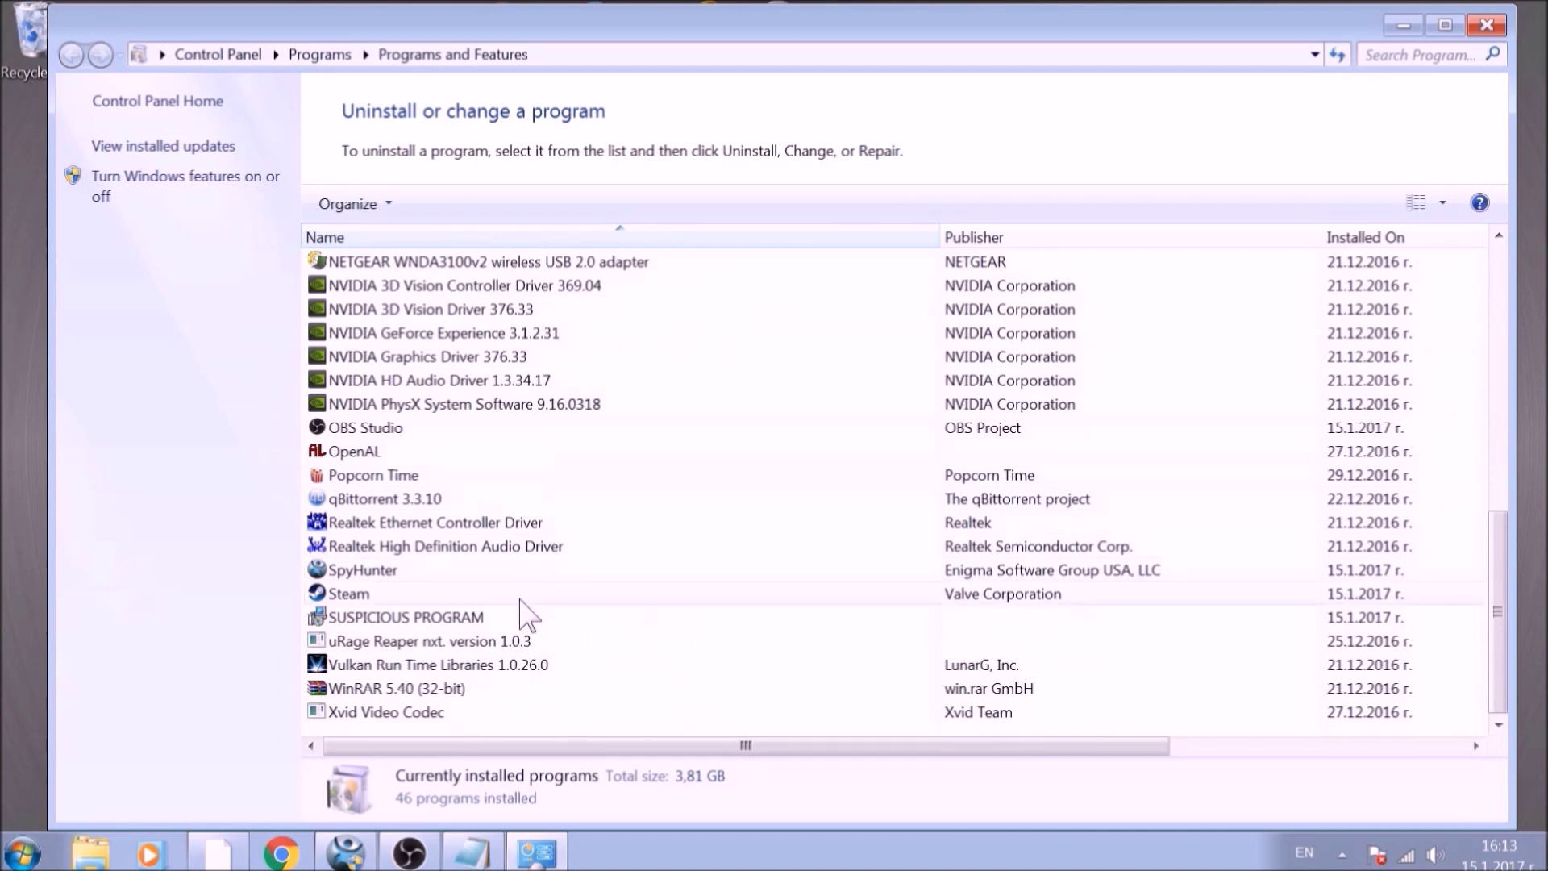
{"action": "left_click", "coordinate": [522, 620]}
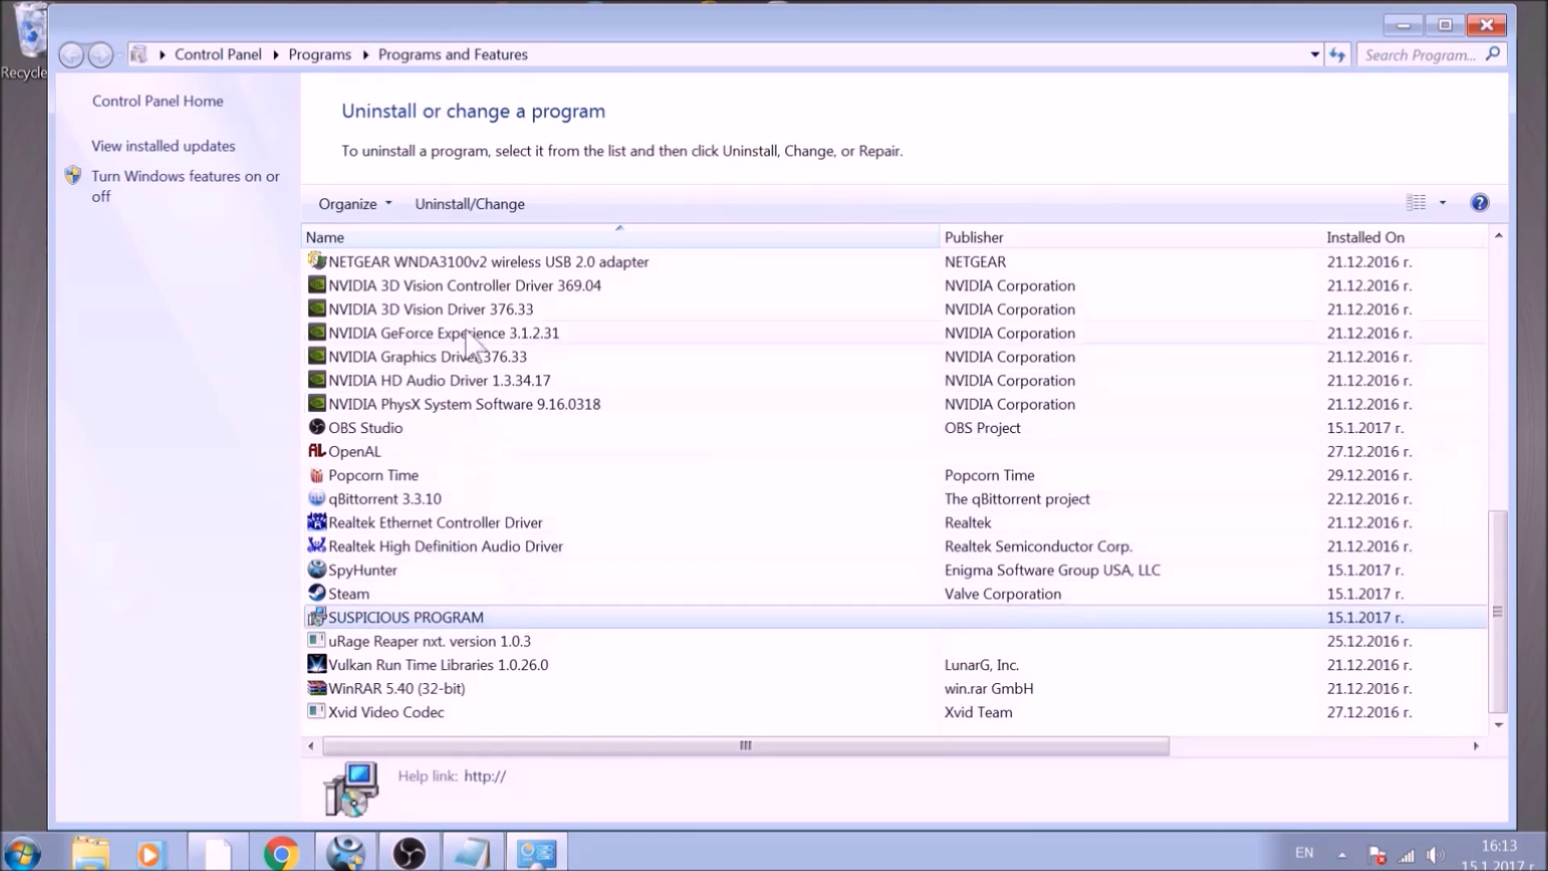
{"action": "left_click", "coordinate": [484, 206]}
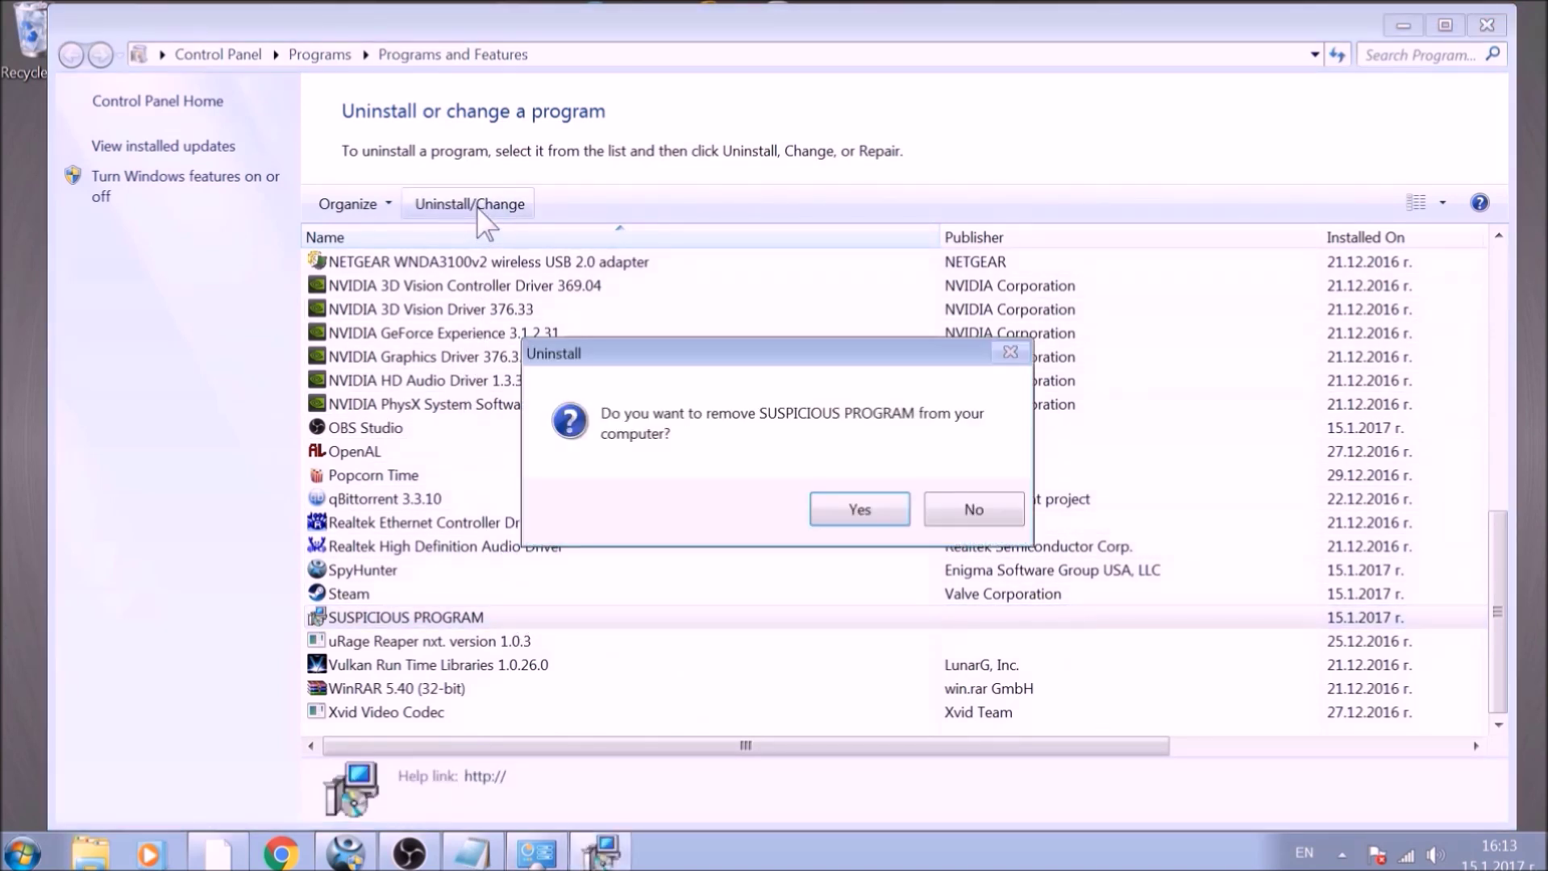
{"action": "left_click", "coordinate": [856, 503]}
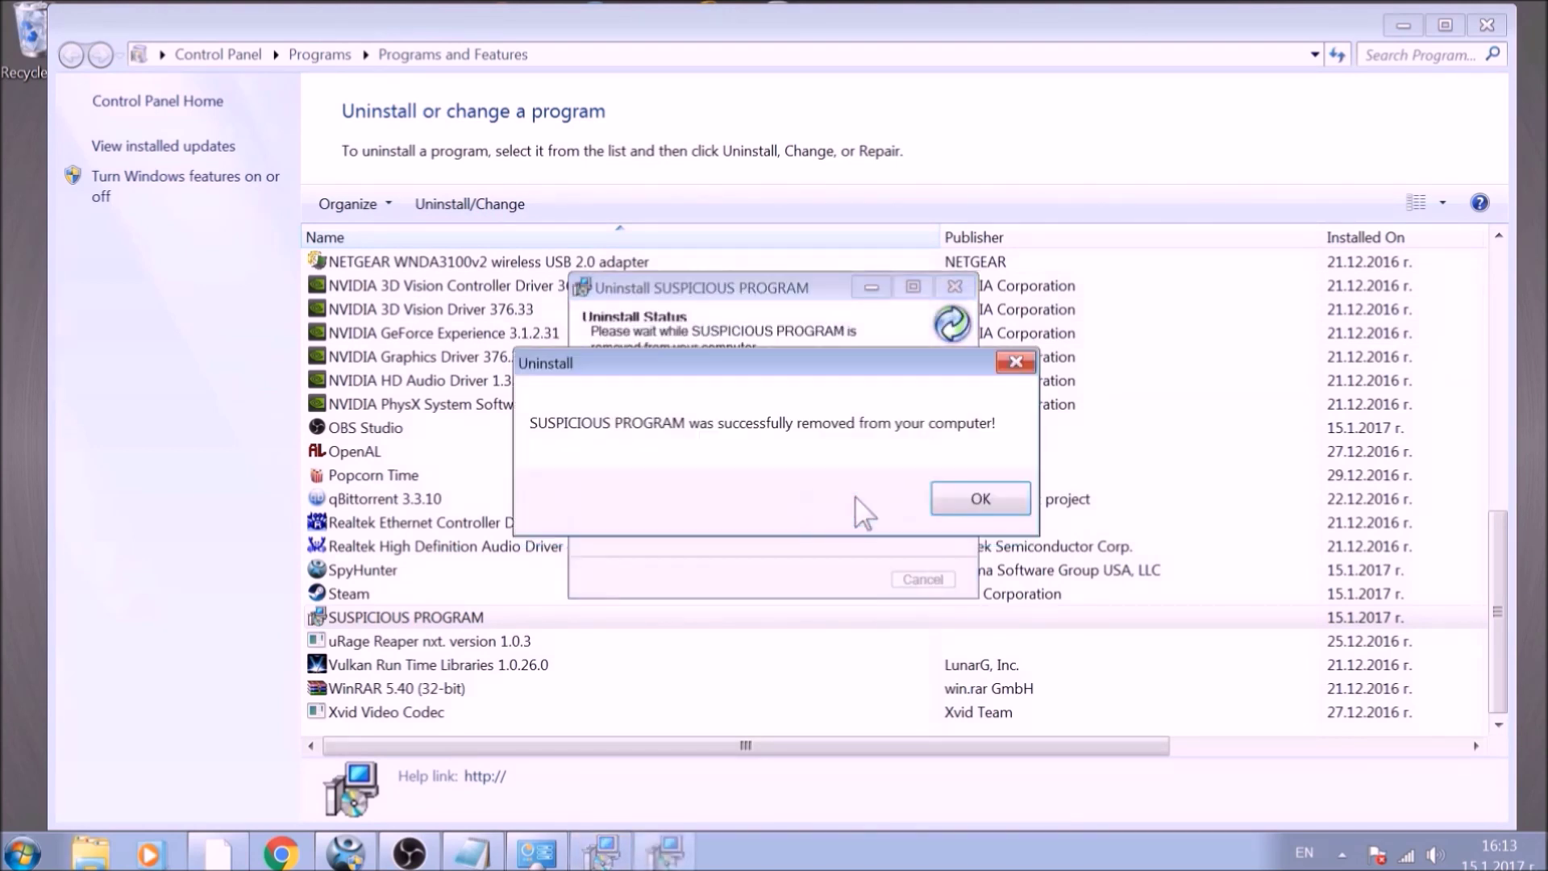
{"action": "left_click", "coordinate": [963, 499]}
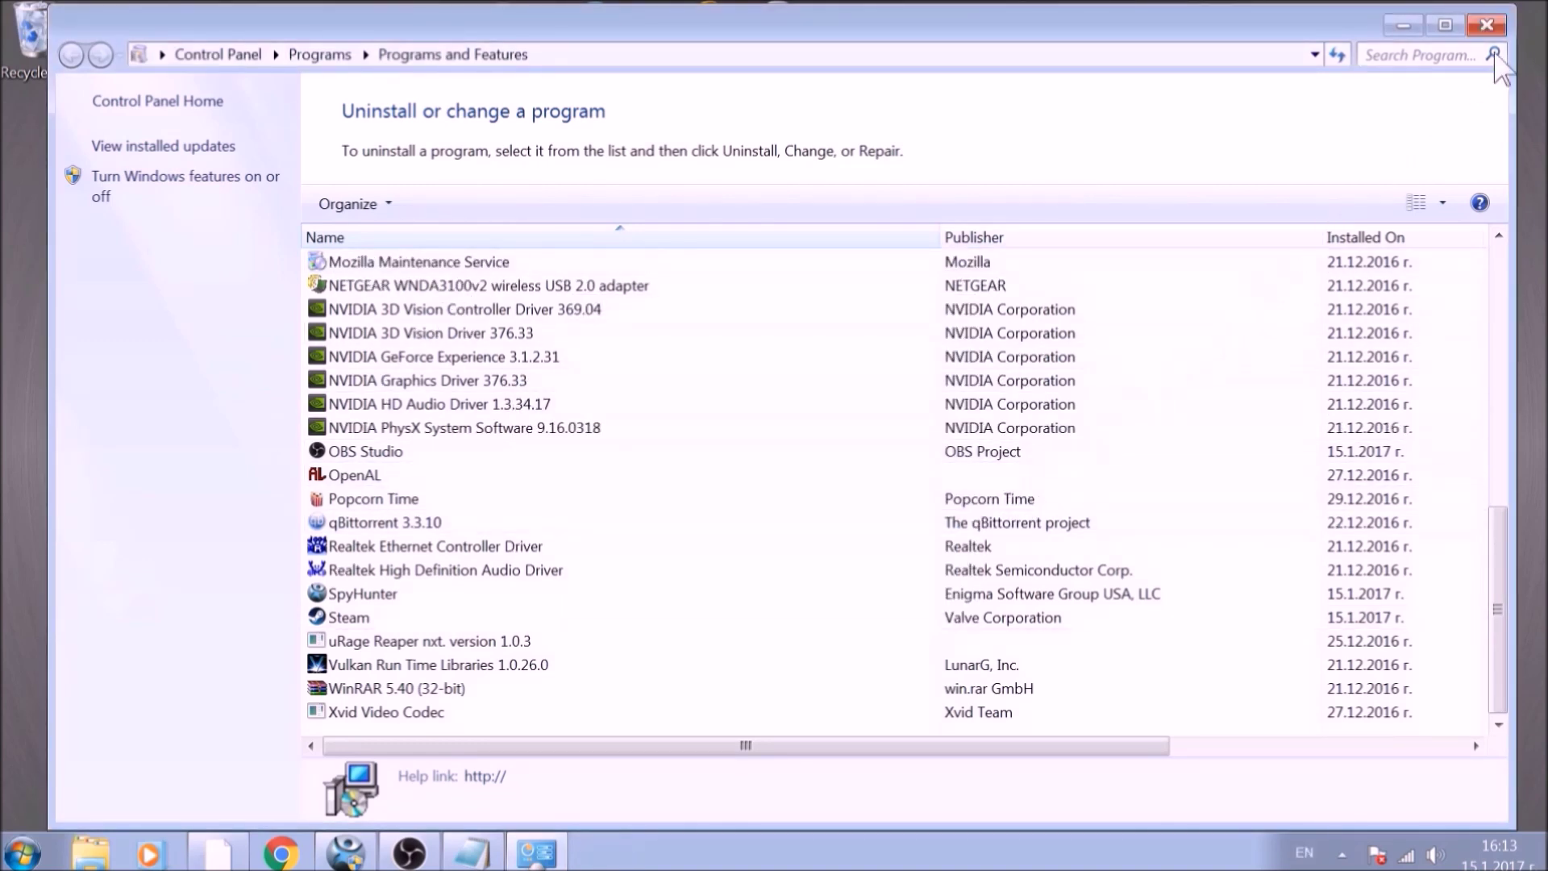
Close Programs and Features, start Chrome and go to chrome://net-internals/#DNS
{"action": "left_click", "coordinate": [1486, 25]}
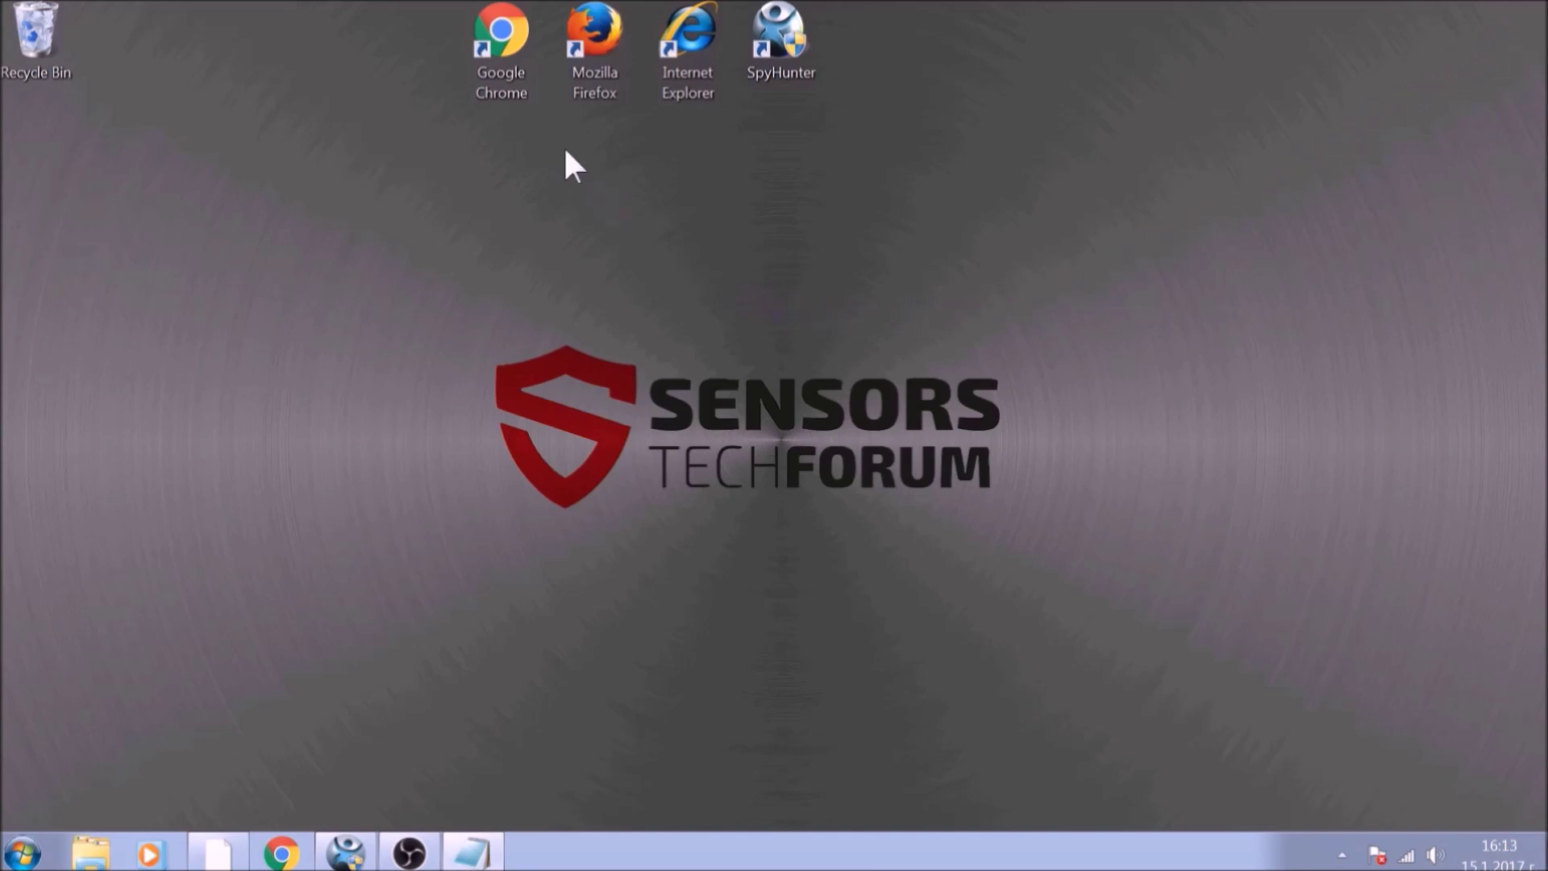
{"action": "double_click", "coordinate": [519, 49]}
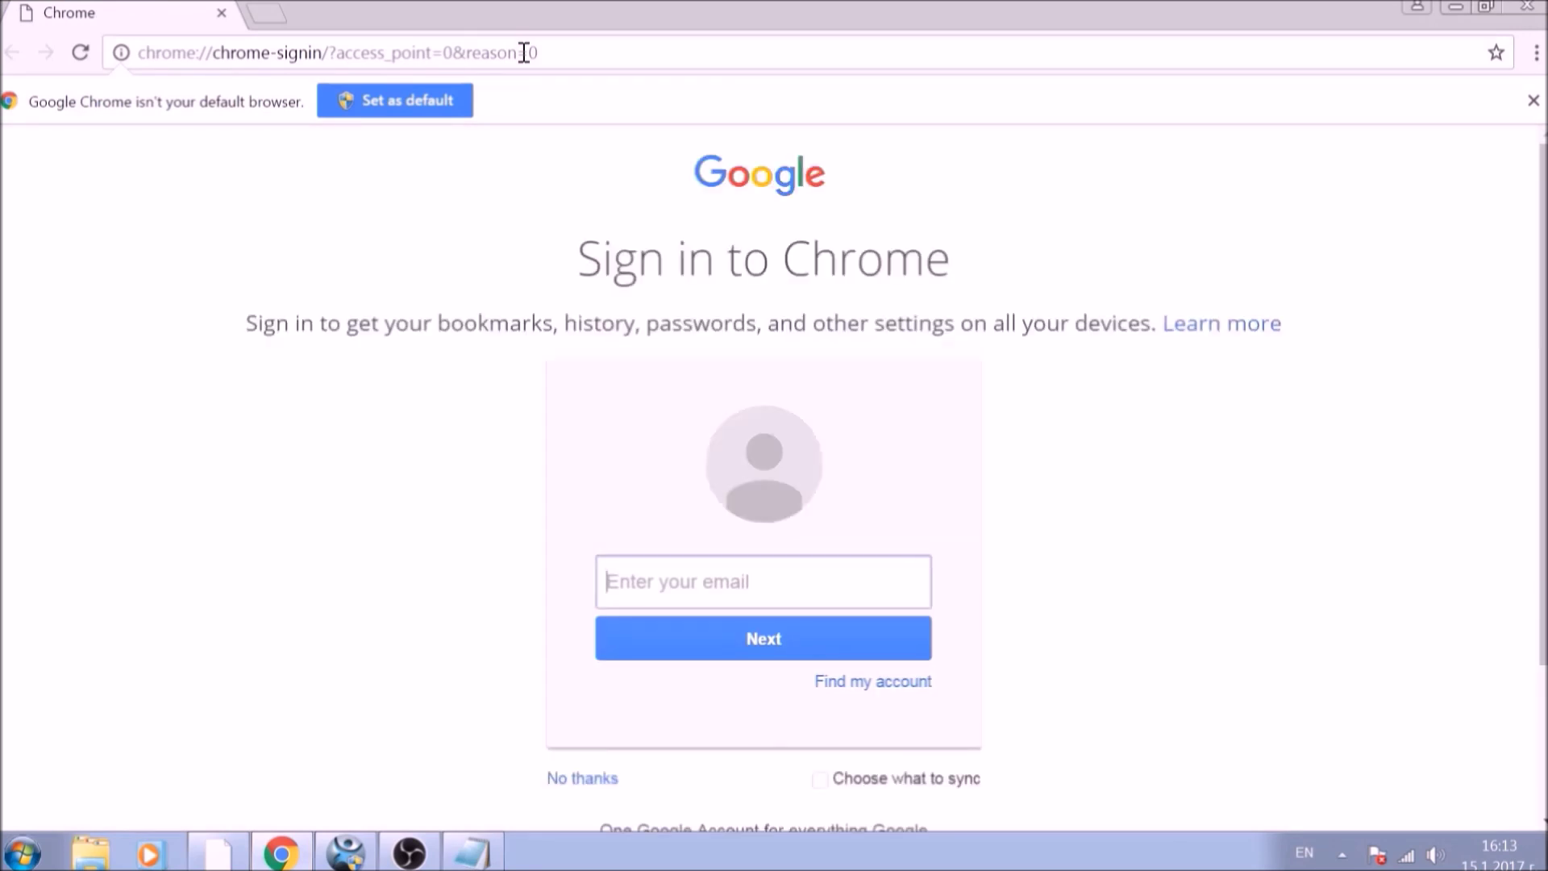
{"action": "left_click", "coordinate": [545, 52]}
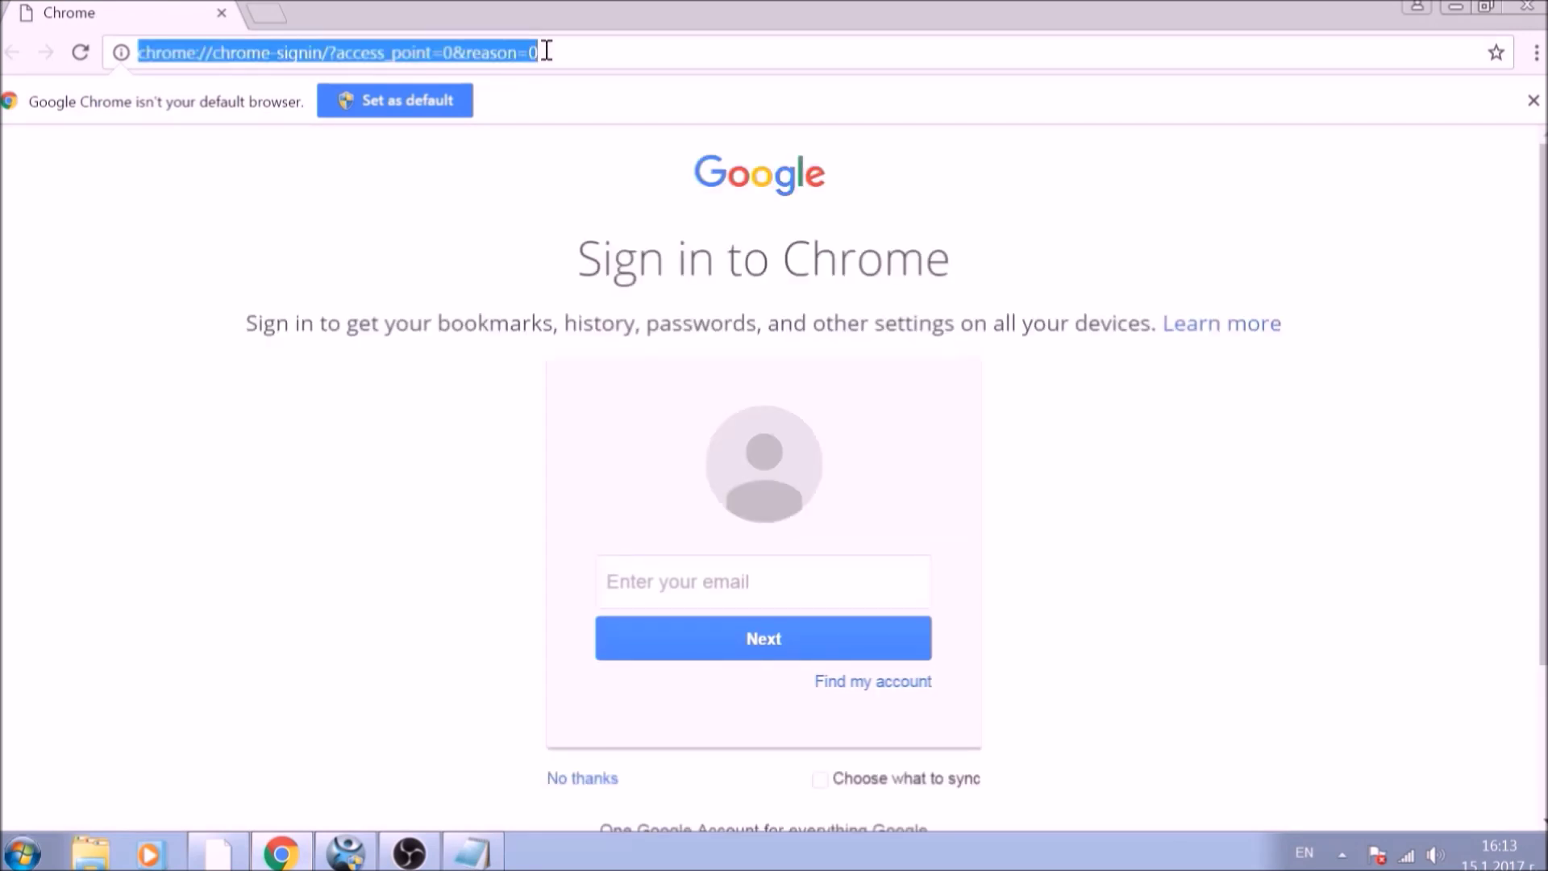
{"action": "type", "text": "CHROME"}
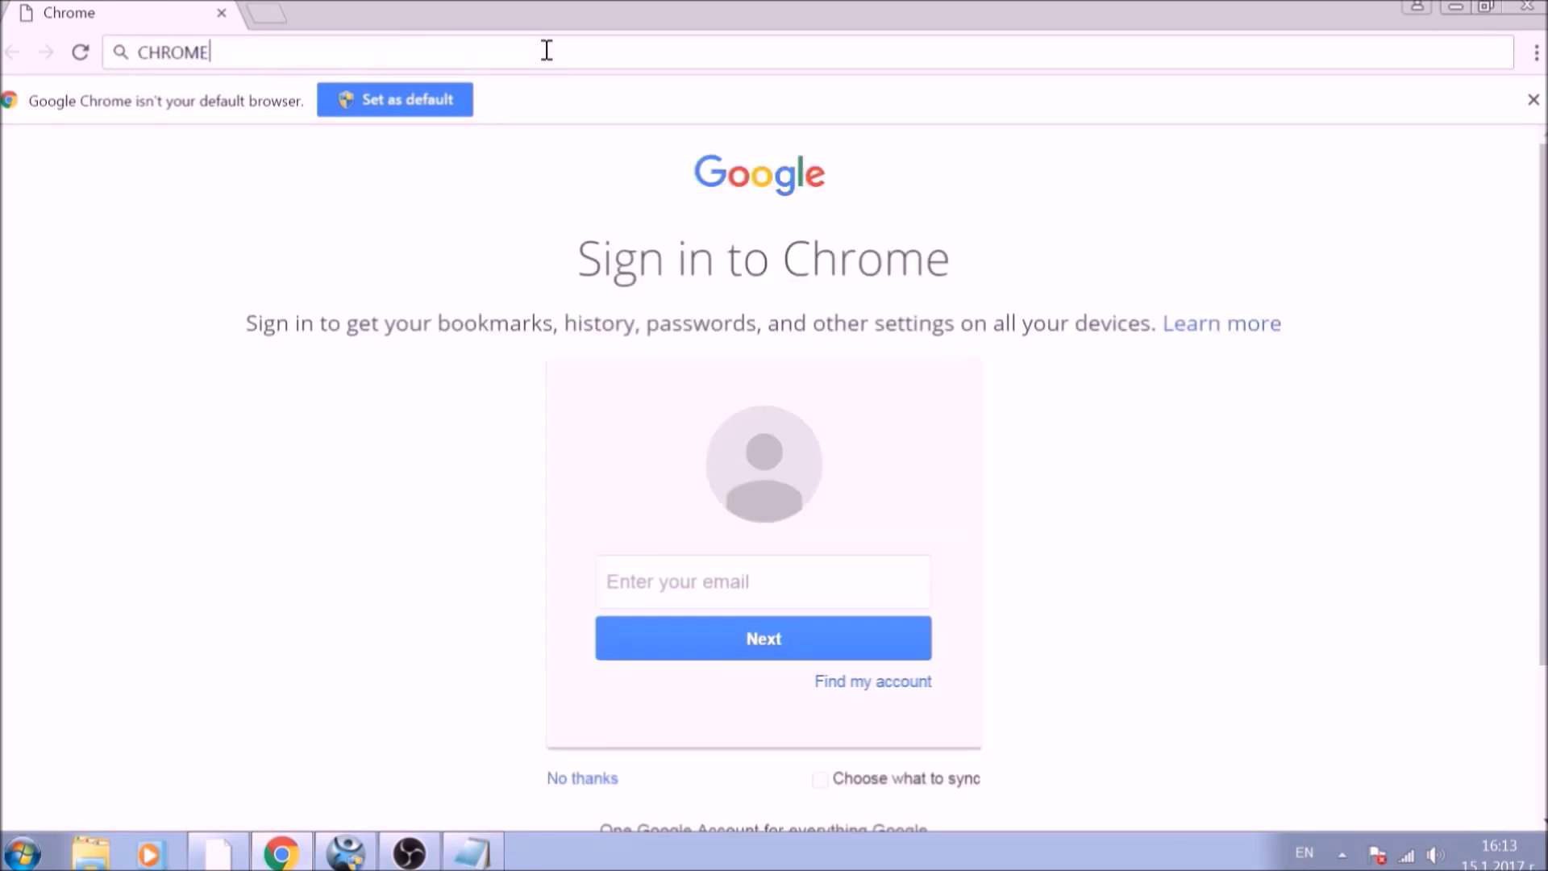
{"action": "type", "text": "://NET-INTERNALS"}
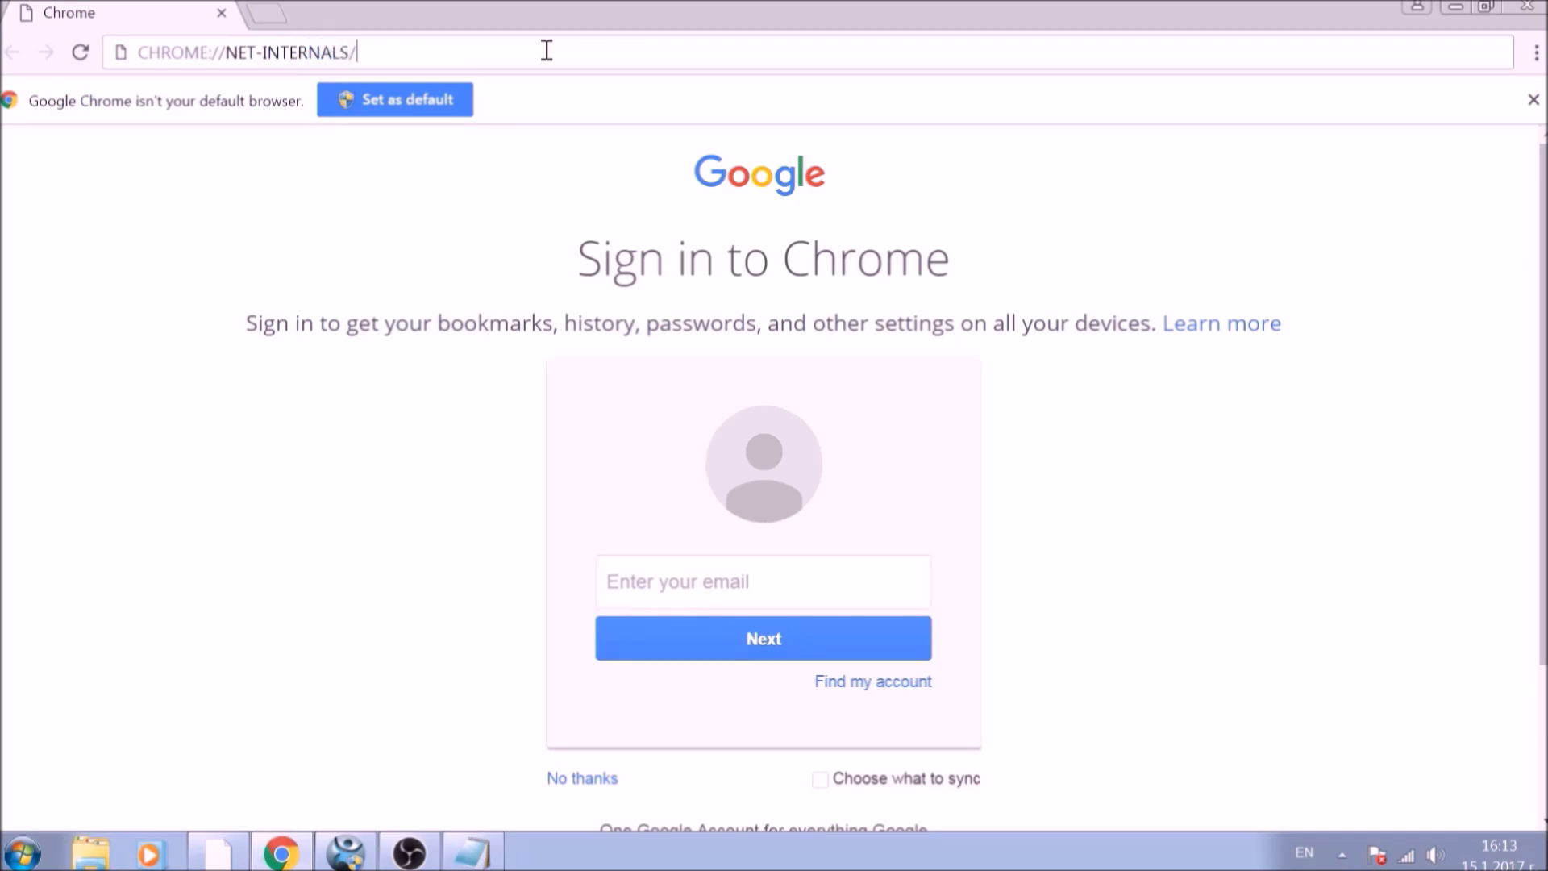
{"action": "type", "text": "/#DNS"}
{"action": "key", "text": "Return"}
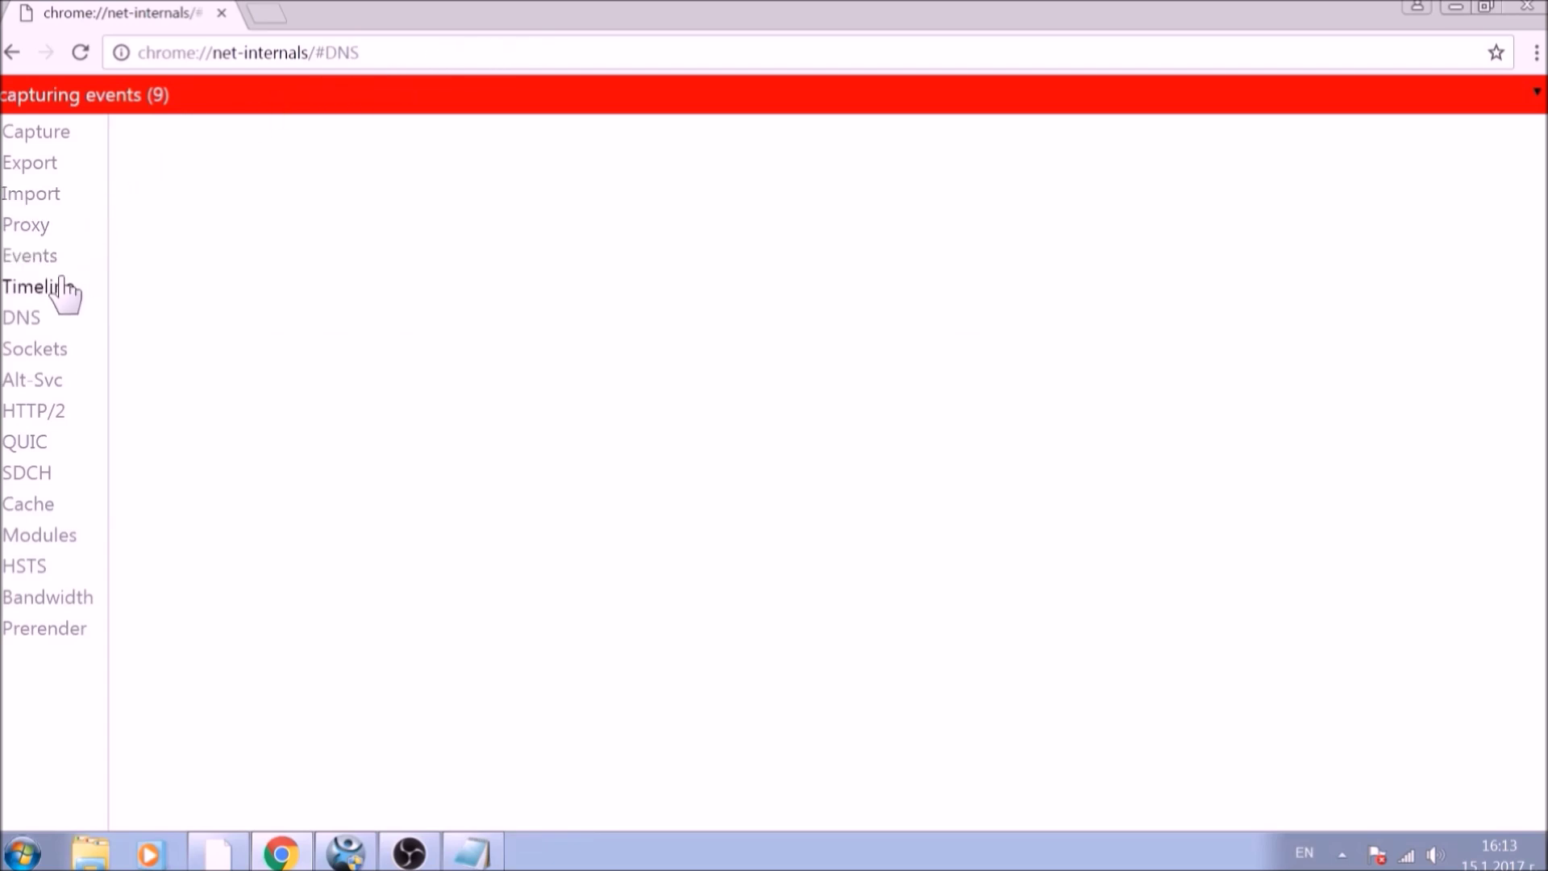
Clear the DNS host resolver cache, then view the Cache statistics
{"action": "left_click", "coordinate": [27, 321]}
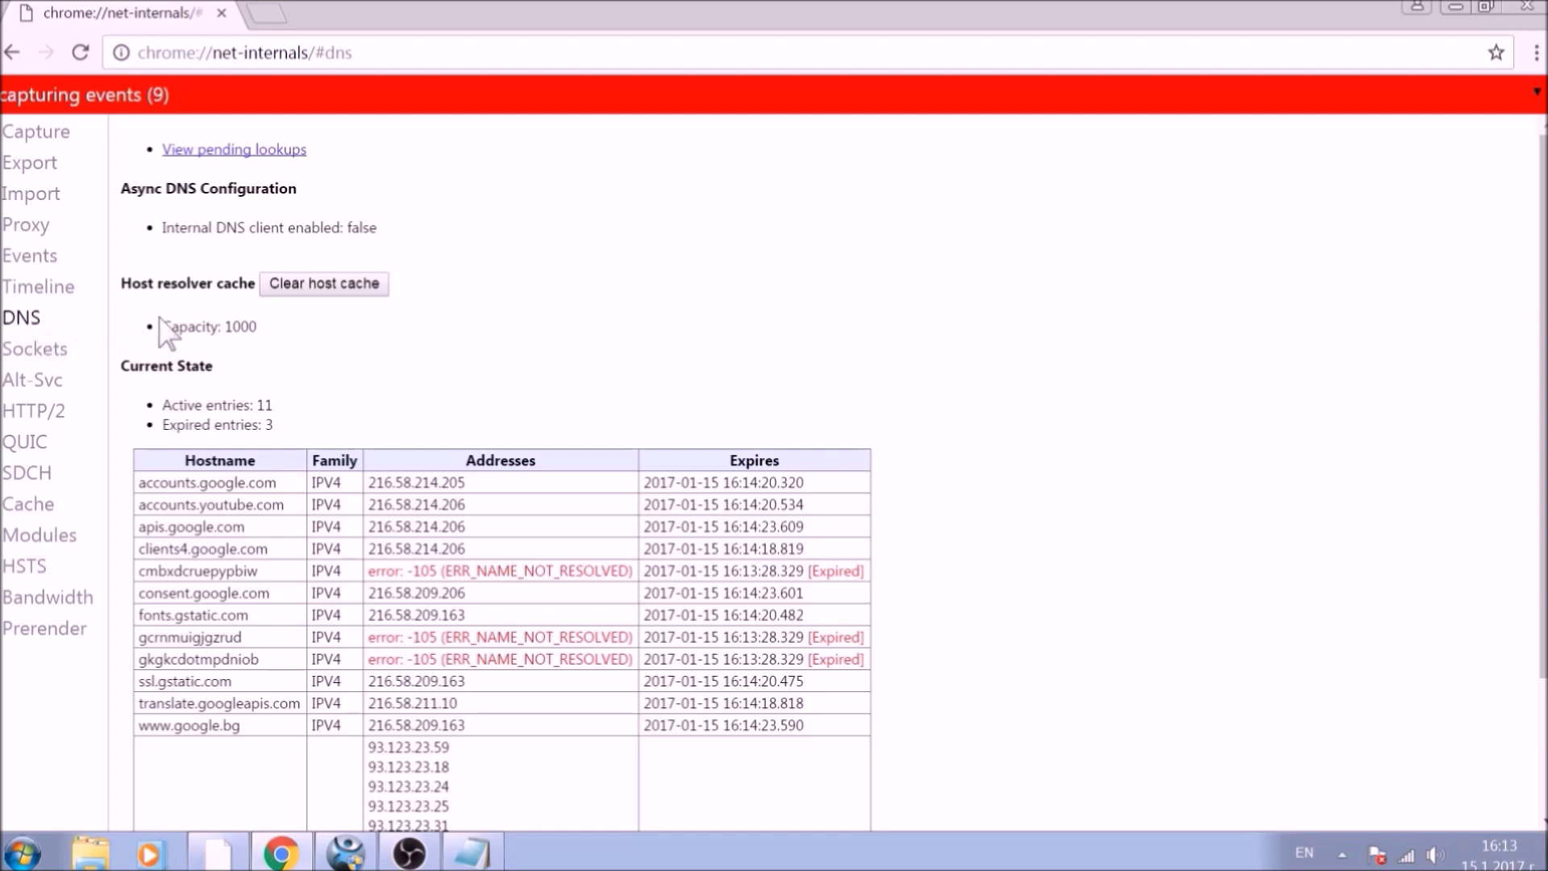
{"action": "left_click", "coordinate": [326, 288]}
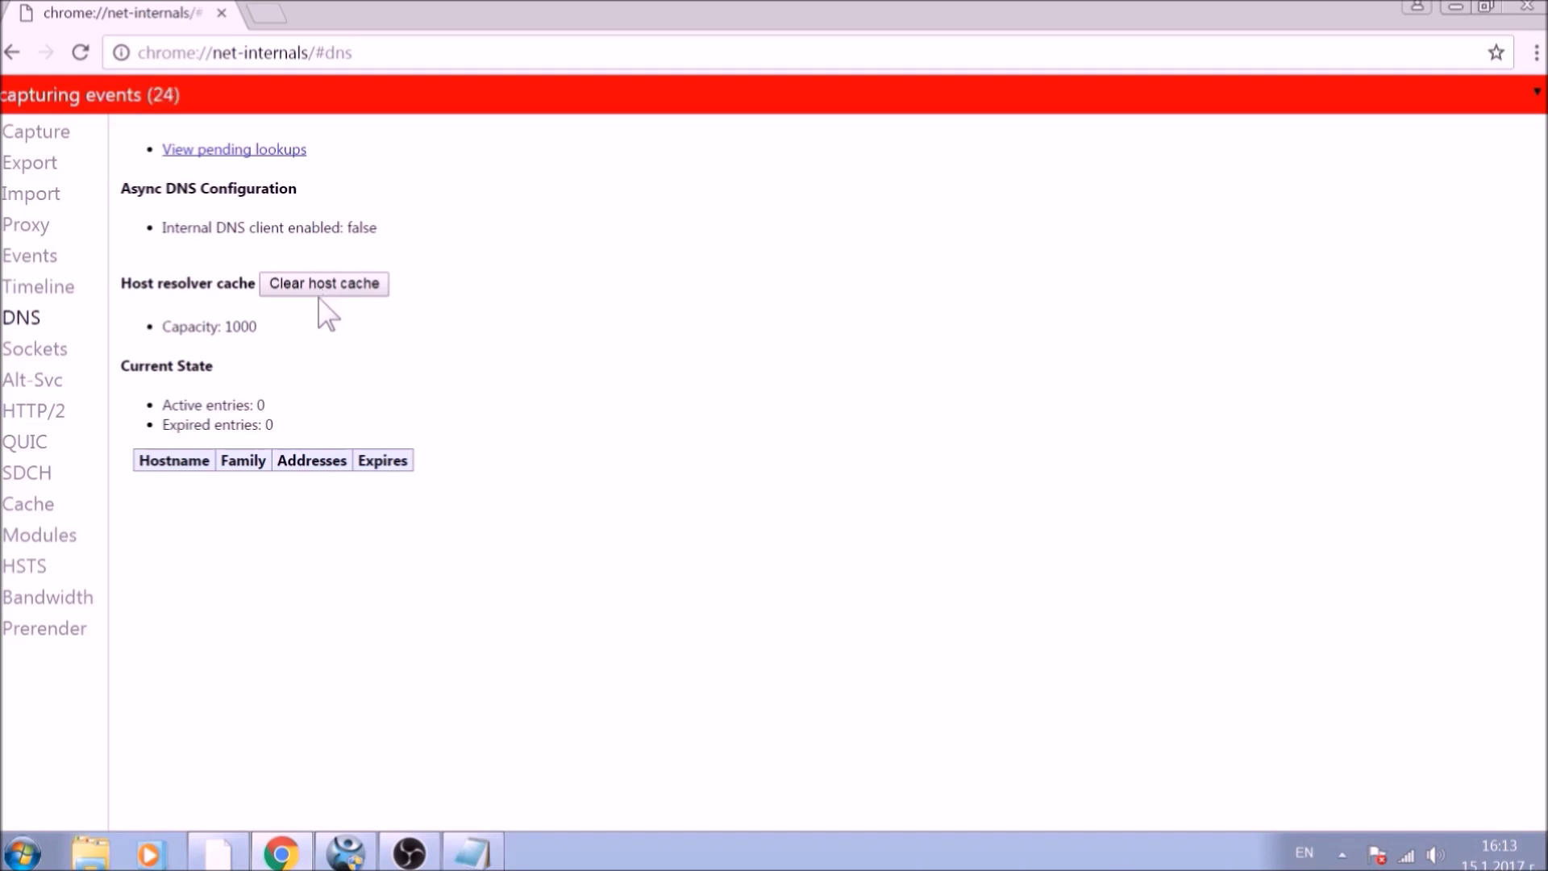
{"action": "left_click", "coordinate": [62, 505]}
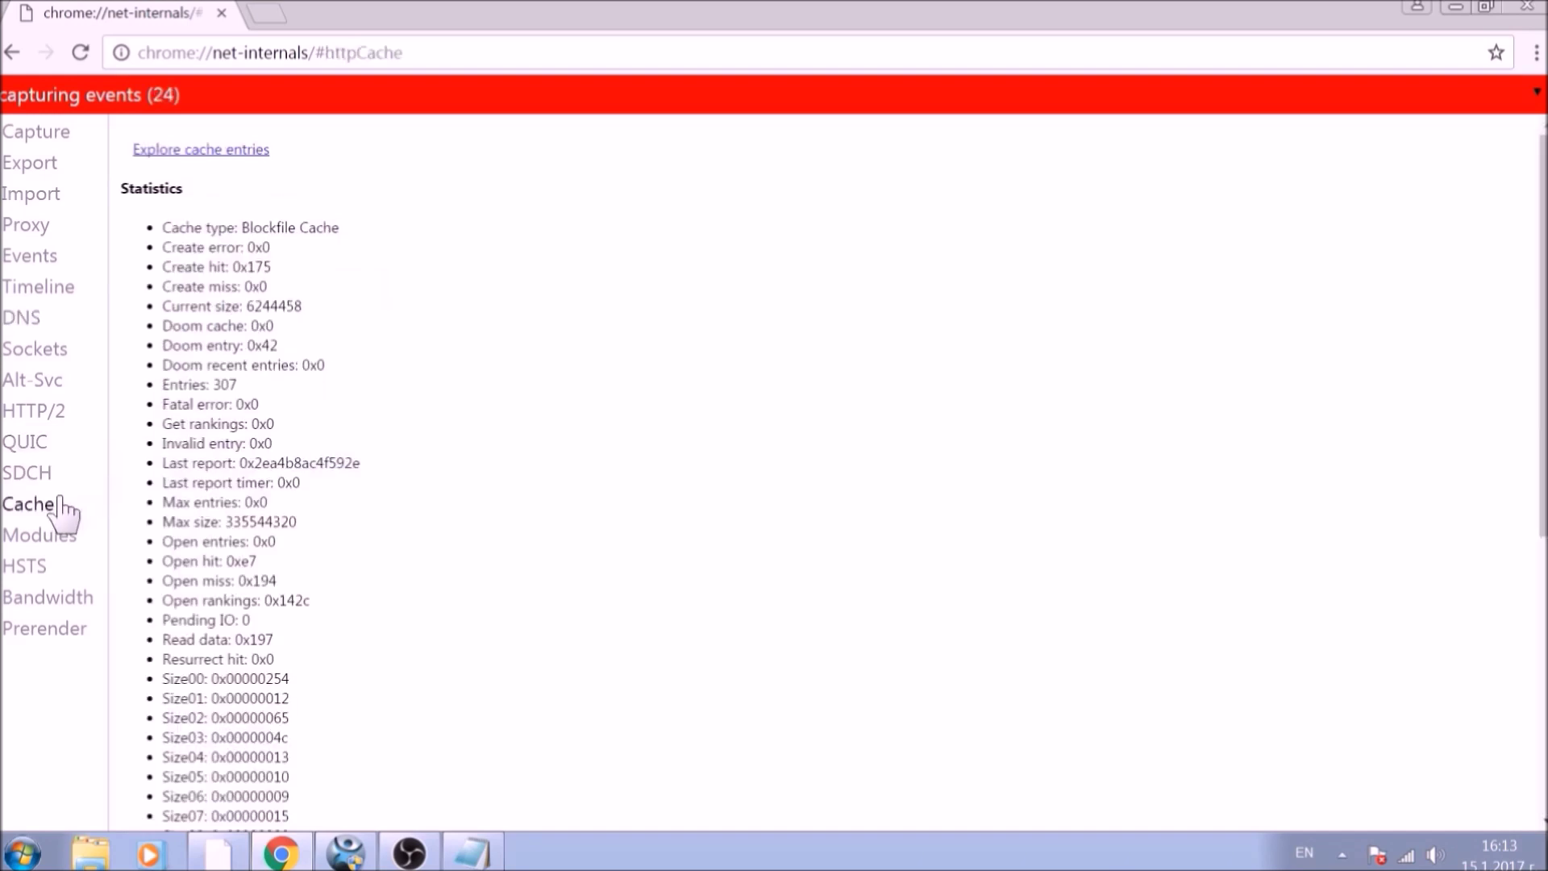
{"action": "scroll", "coordinate": [166, 466], "scroll_direction": "down", "scroll_amount": 6}
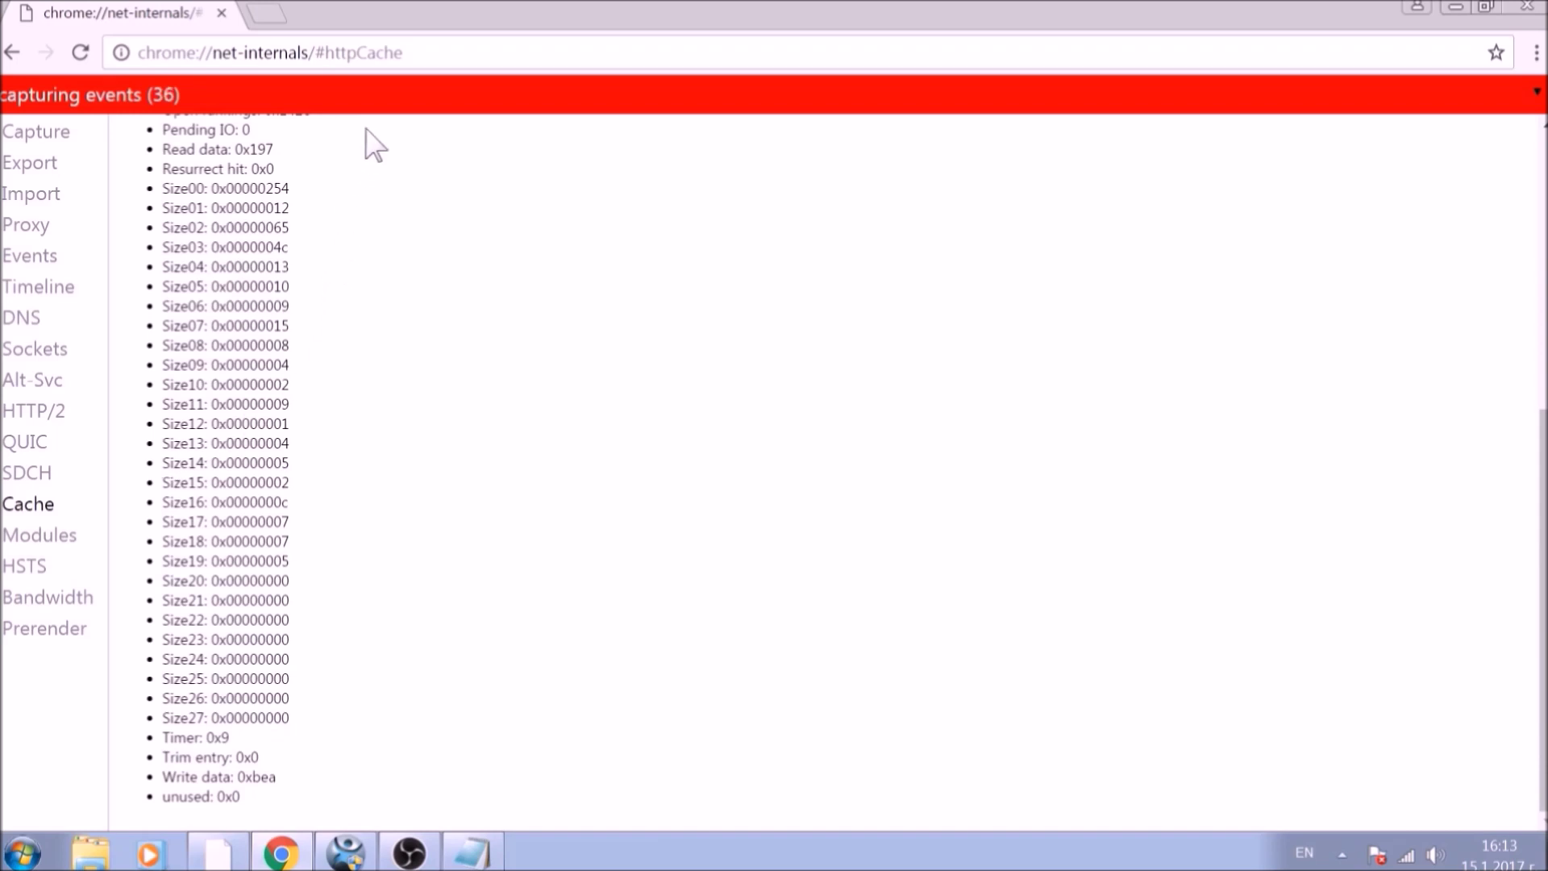
Go to chrome://settings/clearBrowserData to bring up the Clear browsing data dialog
{"action": "left_click", "coordinate": [396, 52]}
{"action": "type", "text": "C"}
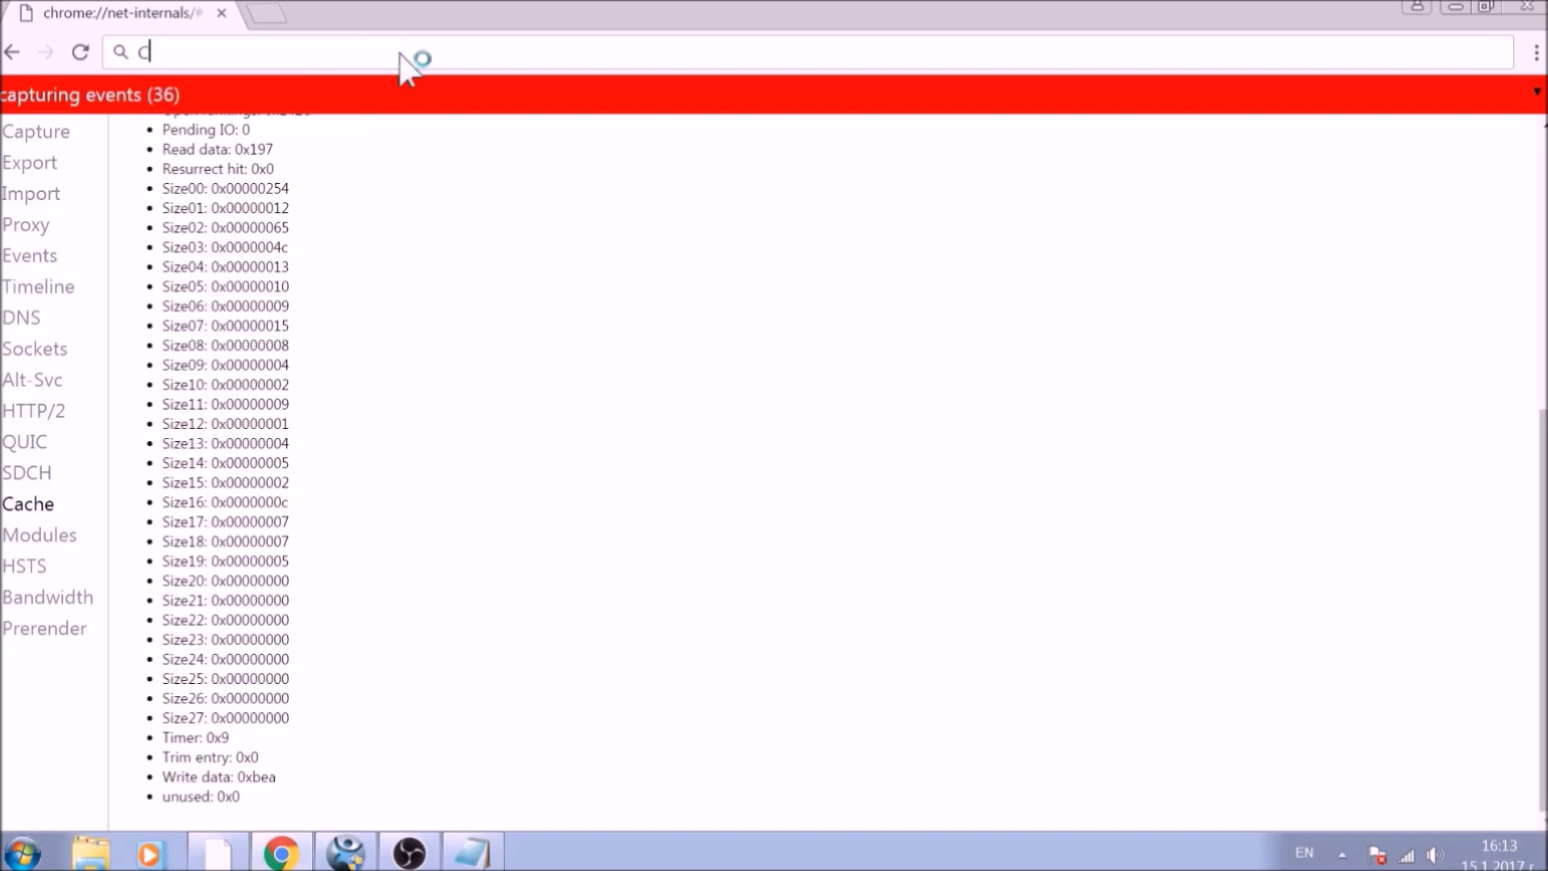
{"action": "type", "text": "HROME://"}
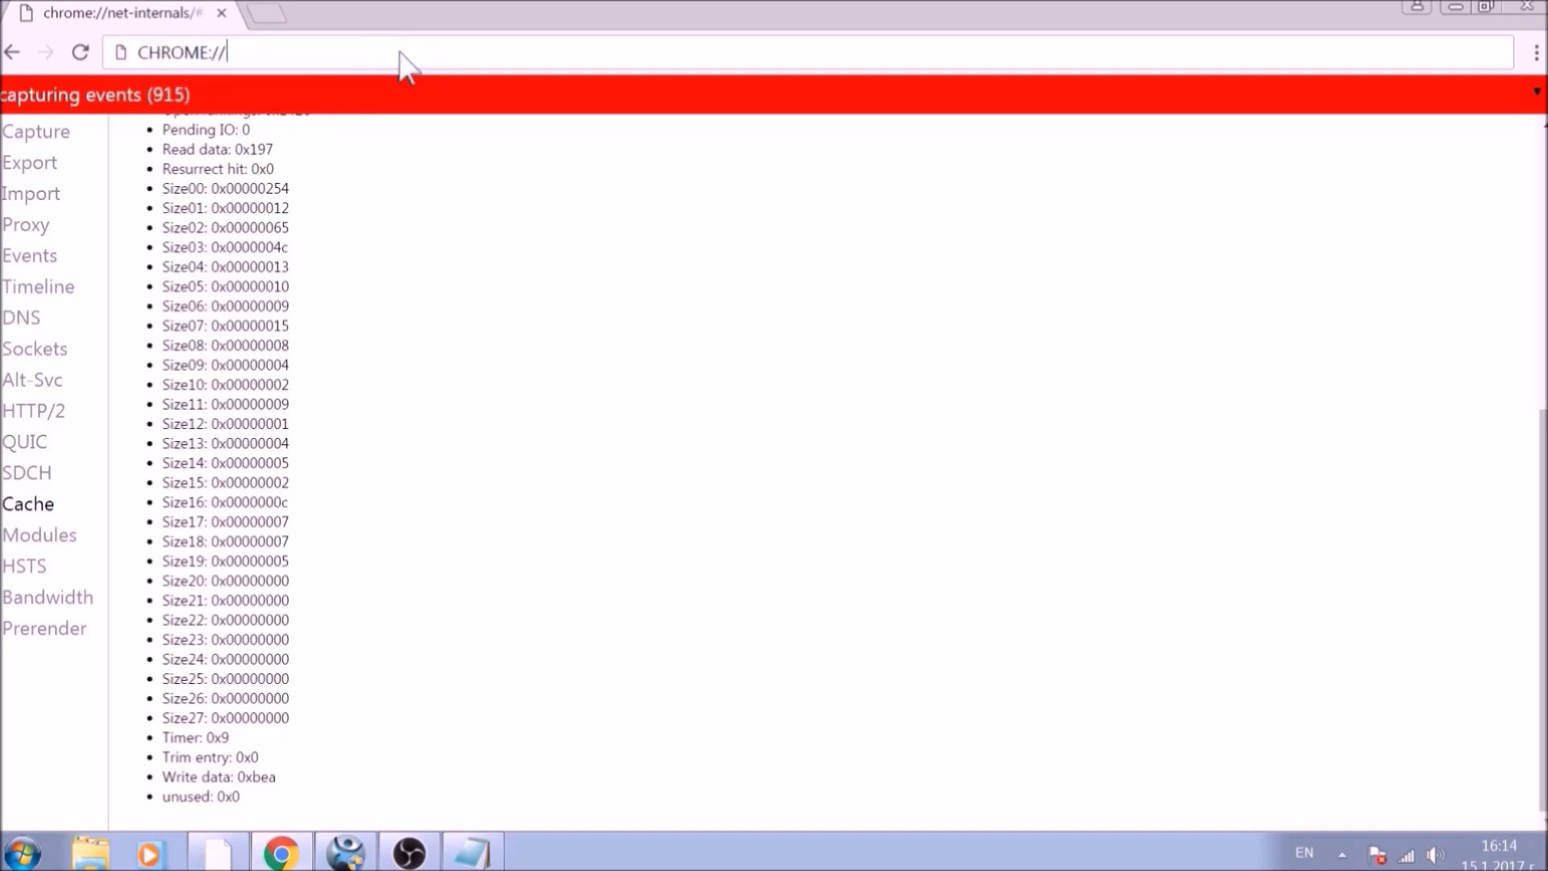
{"action": "type", "text": "S"}
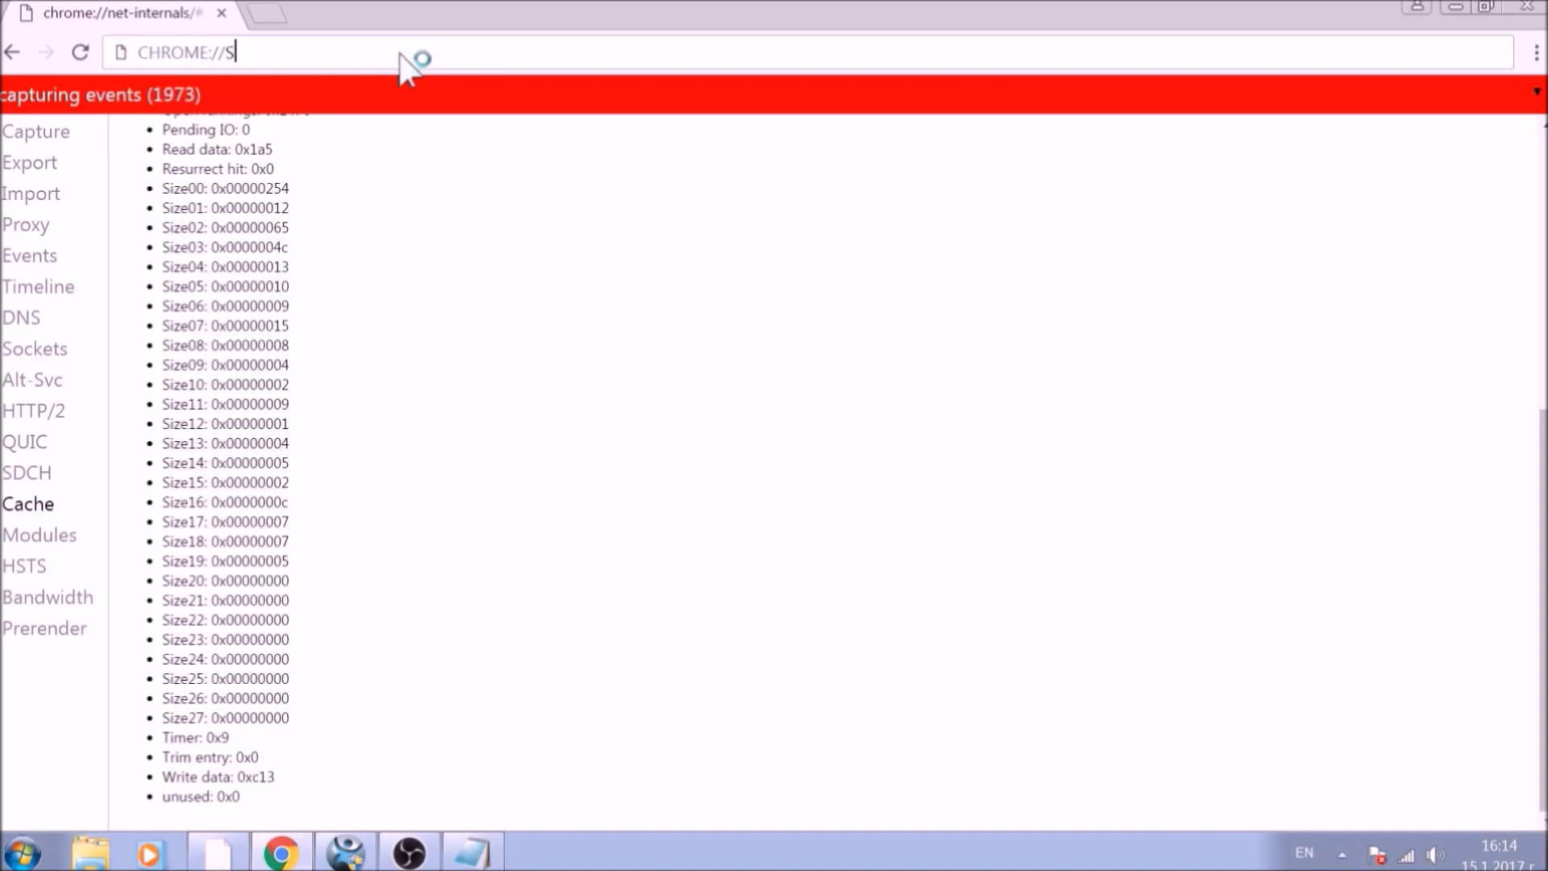
{"action": "type", "text": "ETTINGS"}
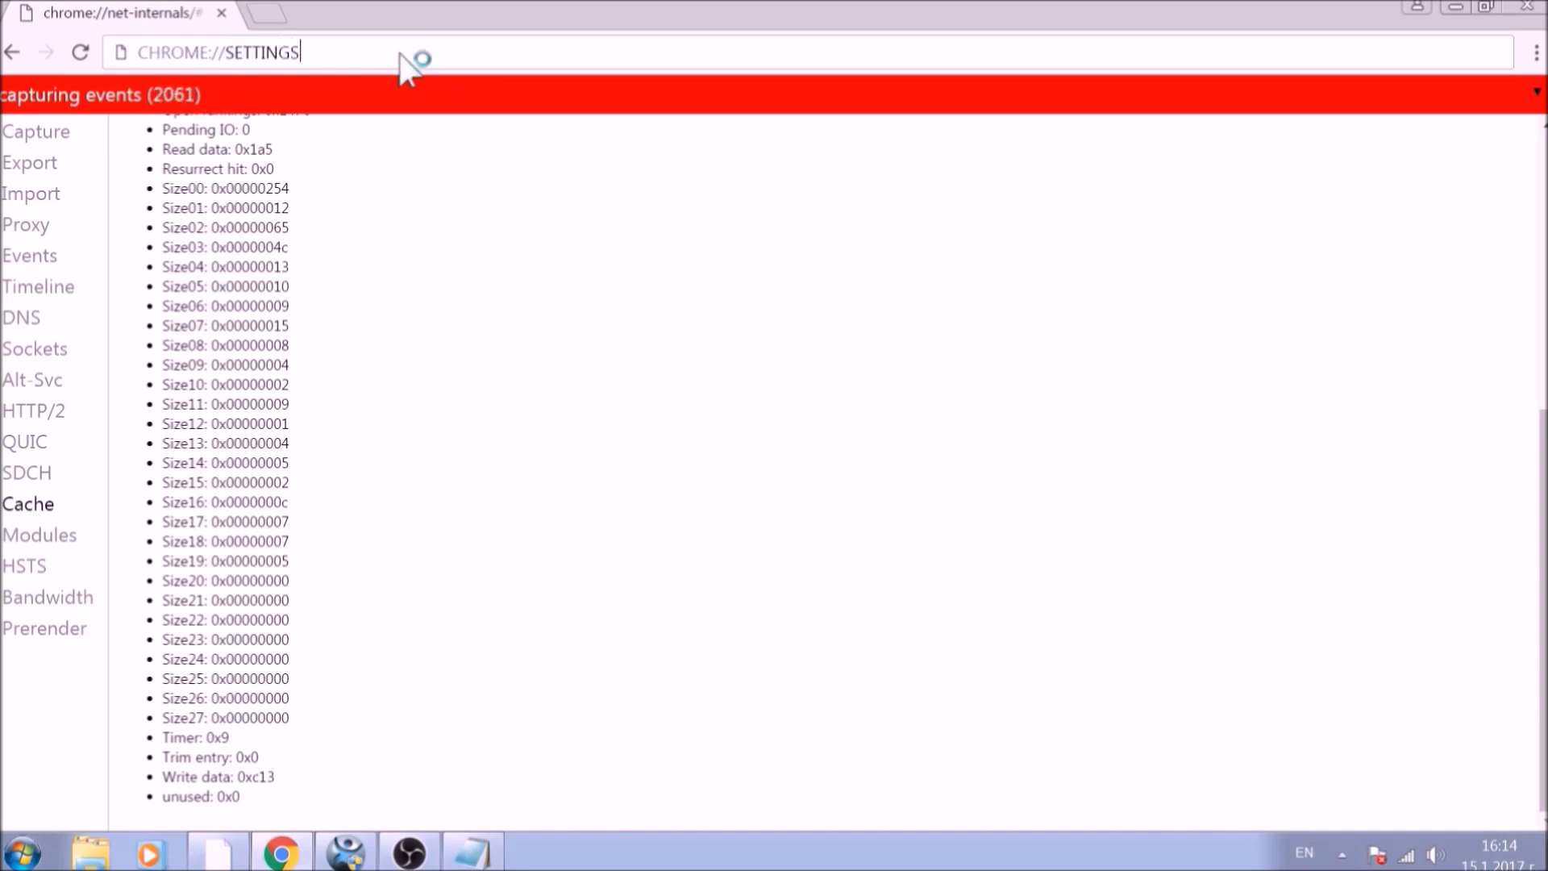
{"action": "type", "text": "/CLEAR"}
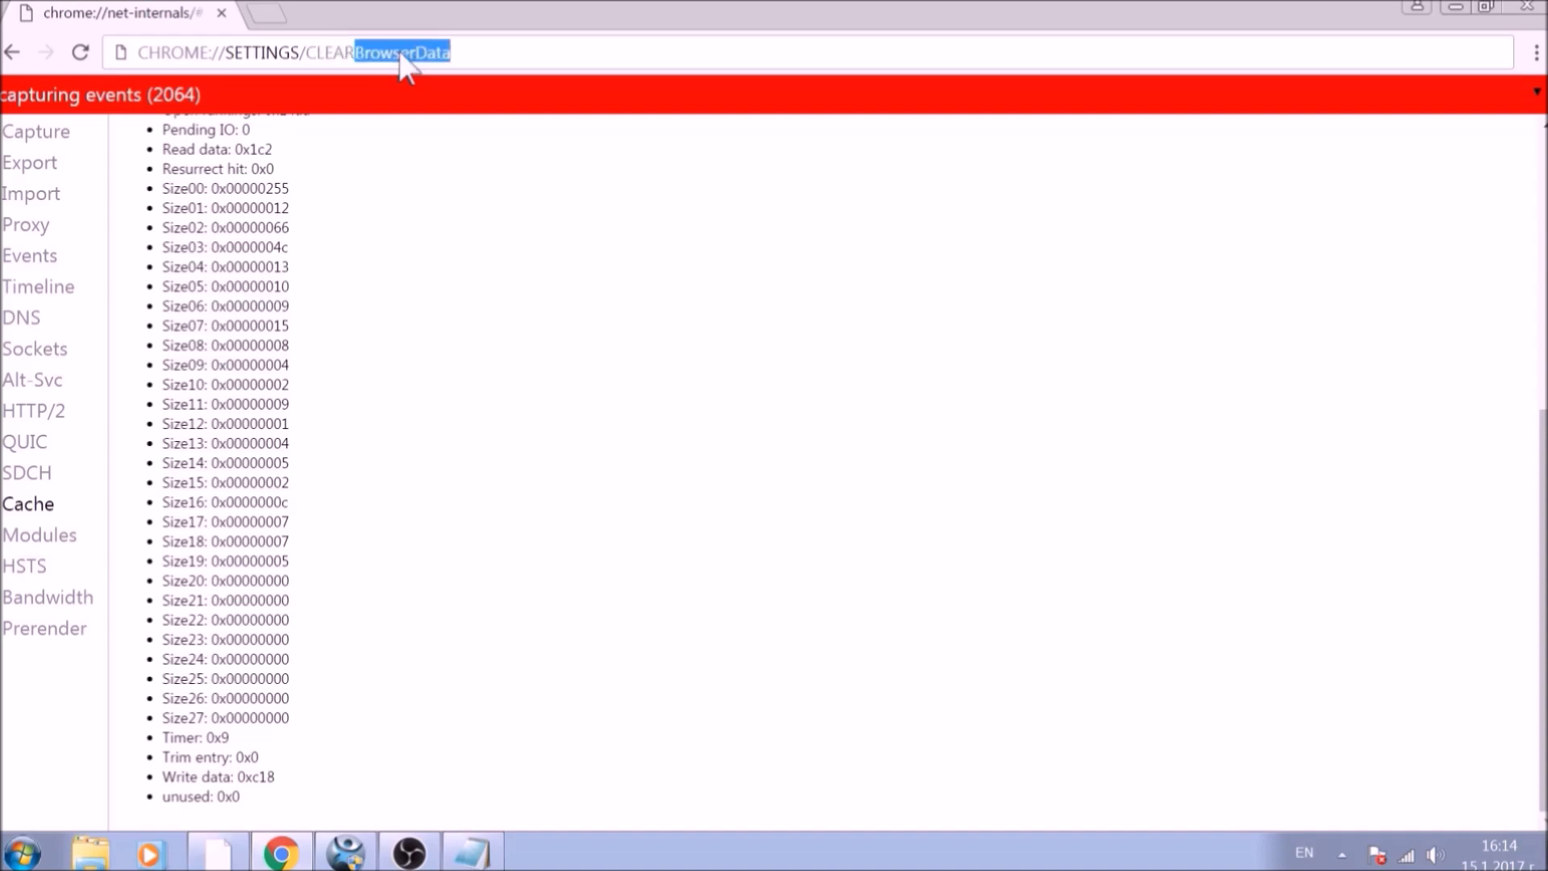
{"action": "type", "text": "BROWSERDA"}
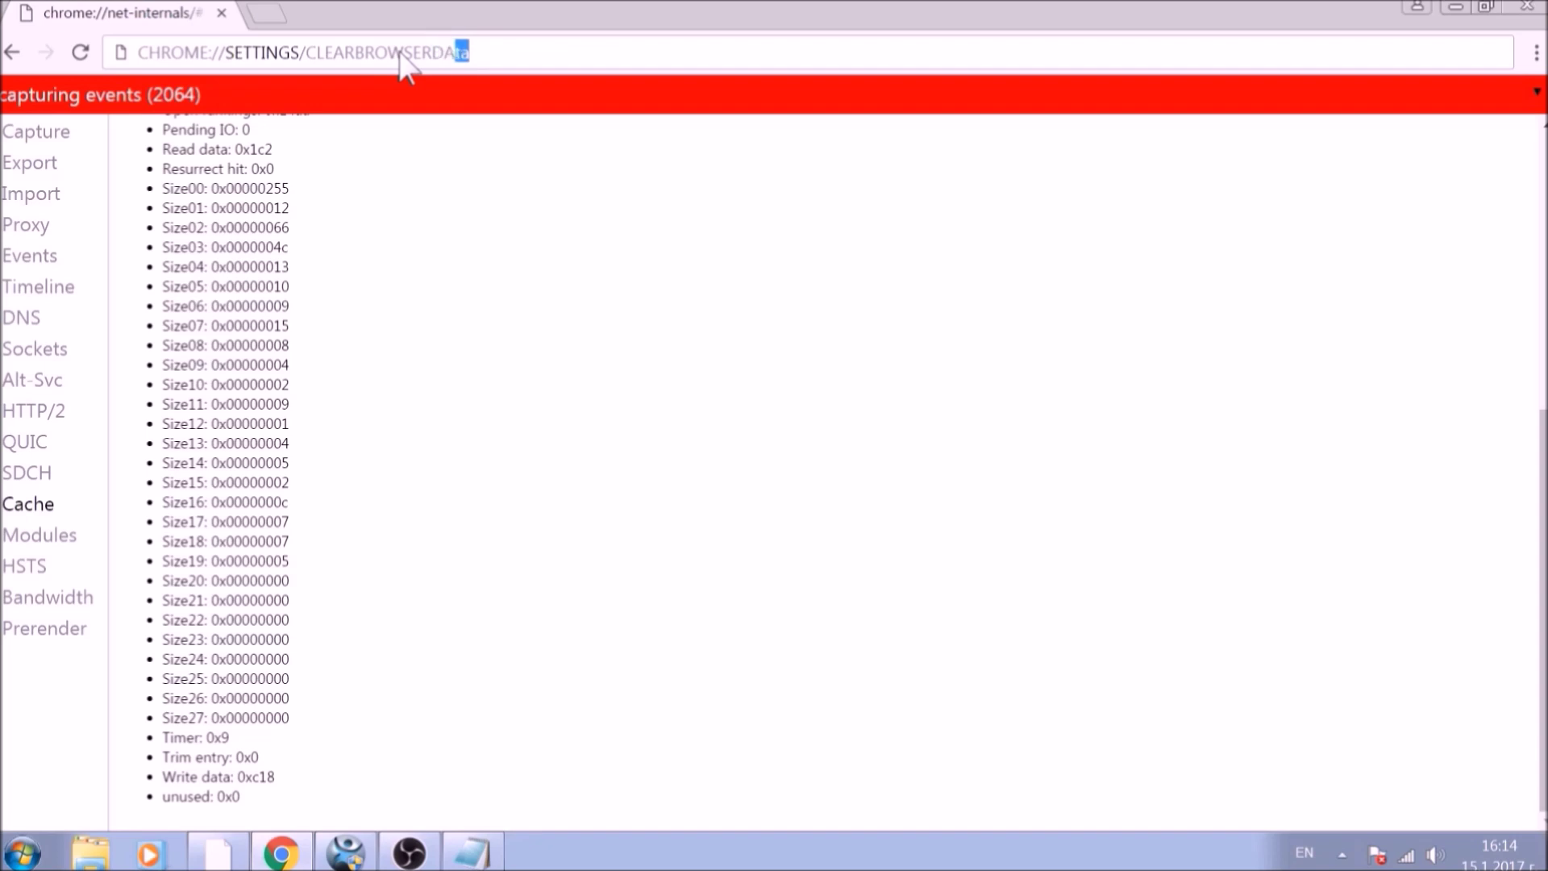
{"action": "type", "text": "TA"}
{"action": "key", "text": "Return"}
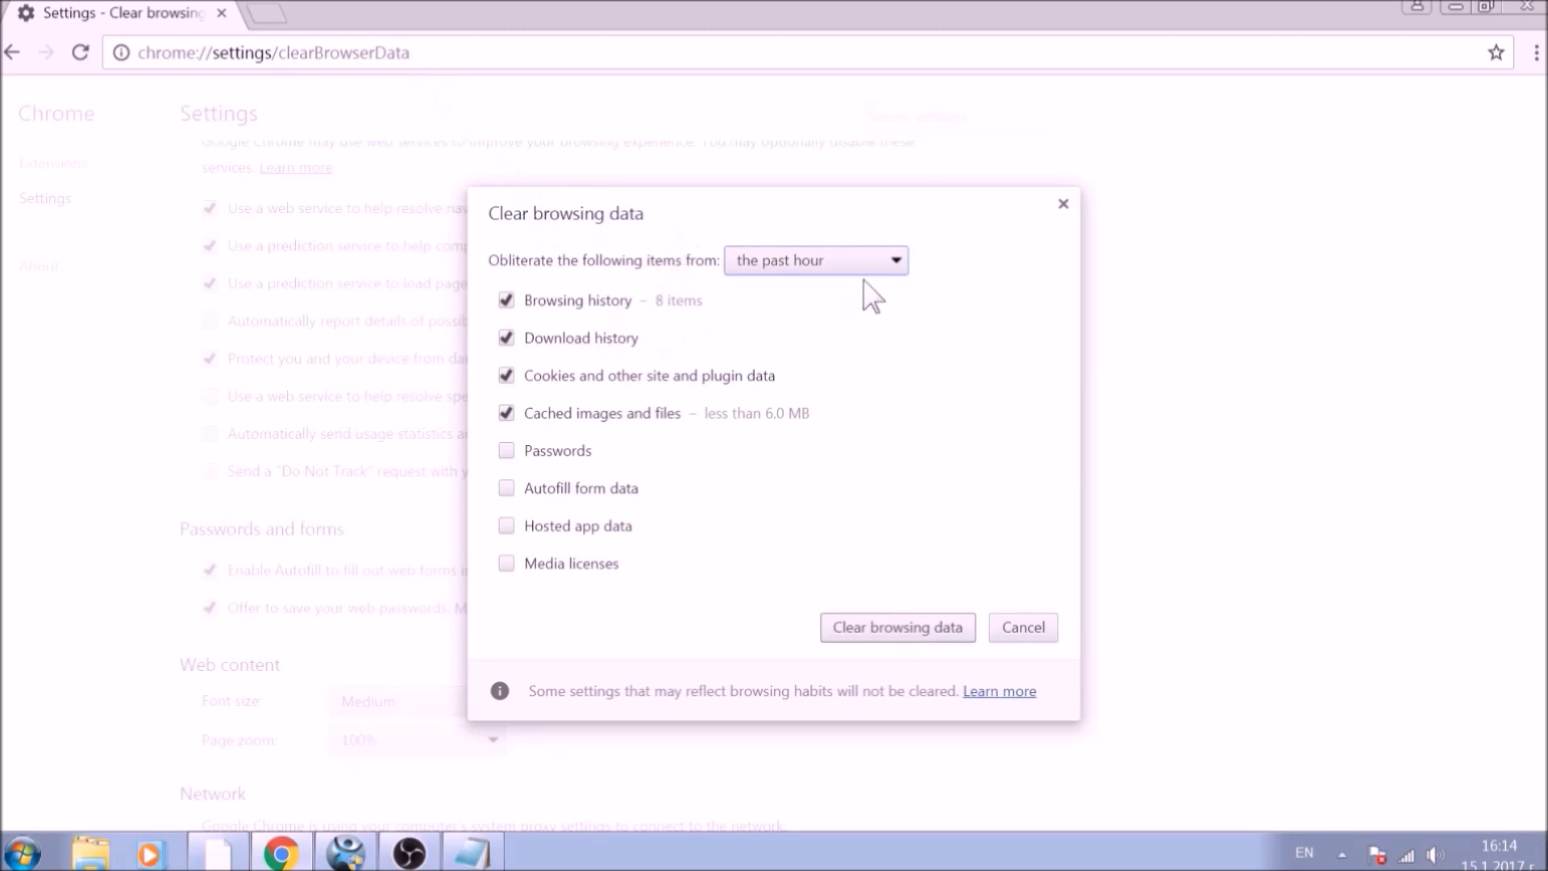
Clear browsing data from the beginning of time, adding passwords, autofill, hosted app data and media licenses
{"action": "left_click", "coordinate": [892, 262]}
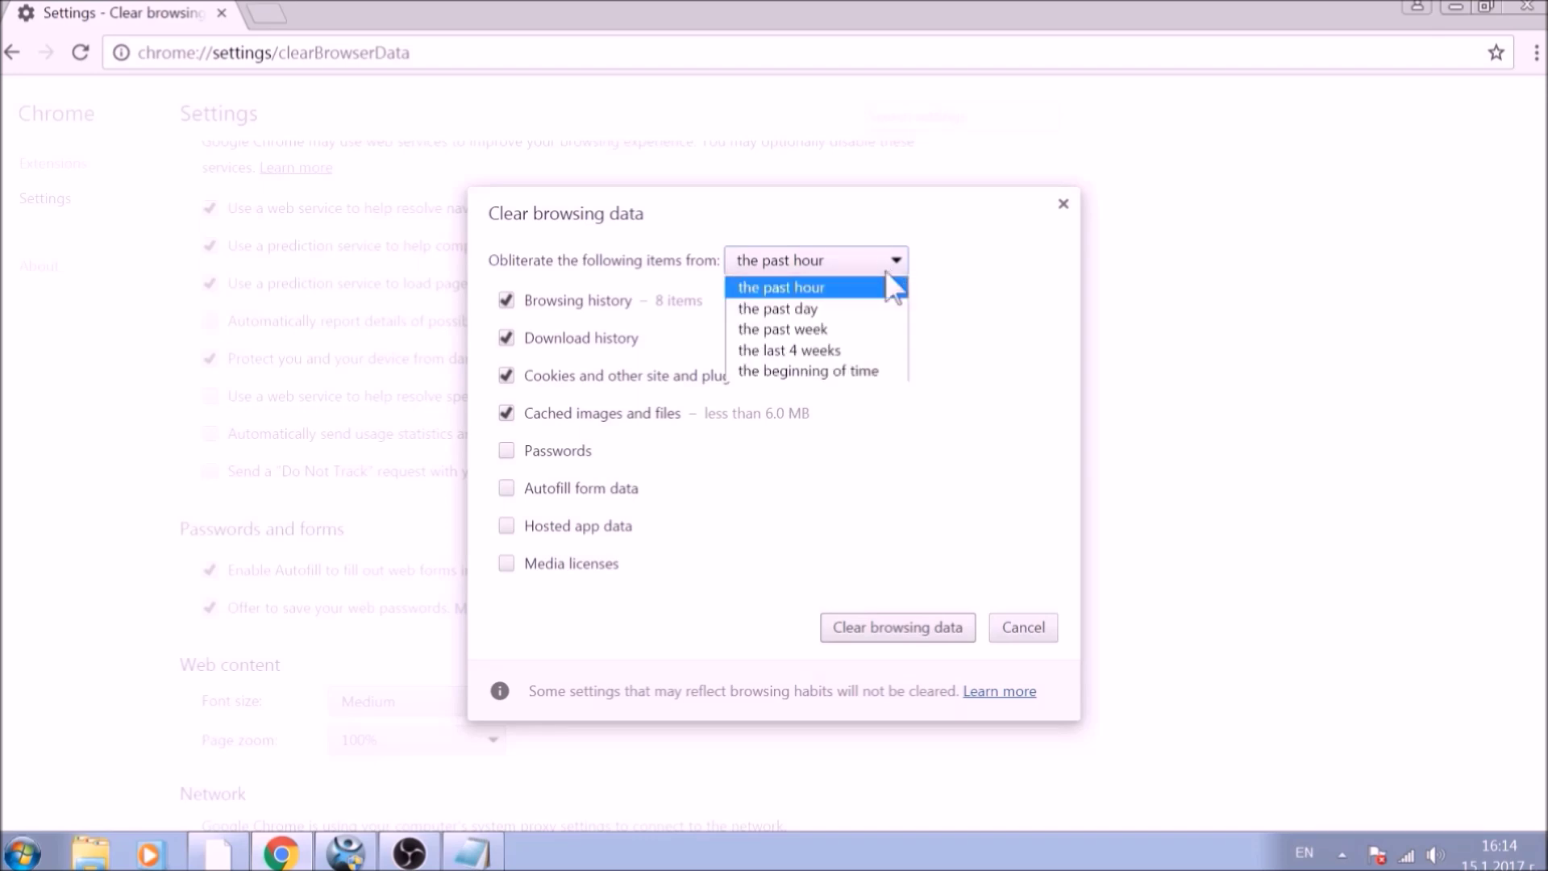
{"action": "left_click", "coordinate": [866, 373]}
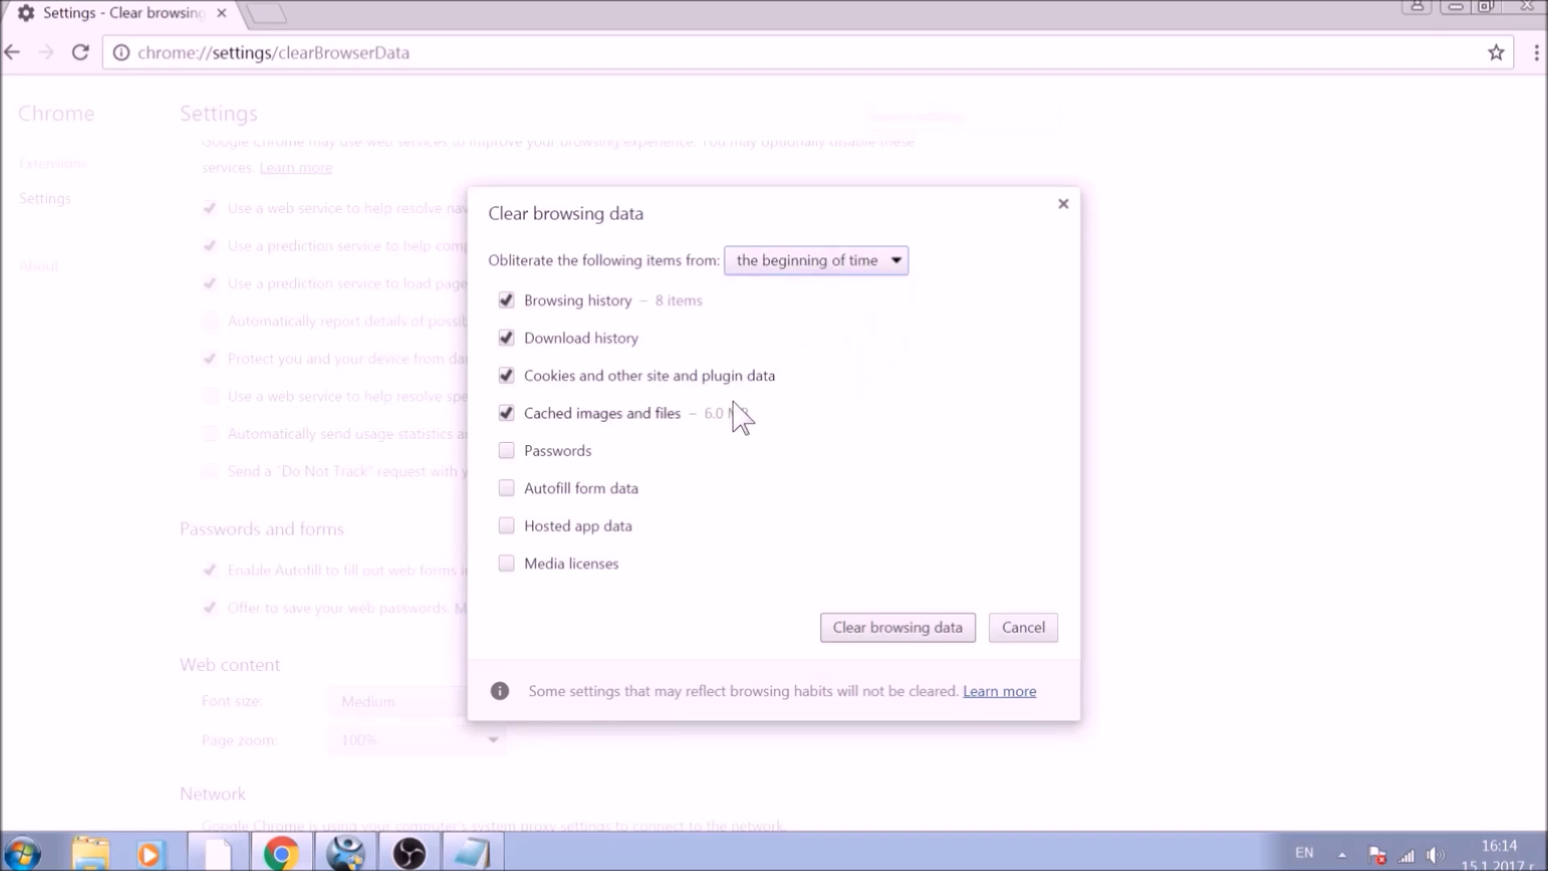
{"action": "left_click", "coordinate": [580, 458]}
{"action": "left_click", "coordinate": [587, 490]}
{"action": "left_click", "coordinate": [588, 528]}
{"action": "left_click", "coordinate": [584, 565]}
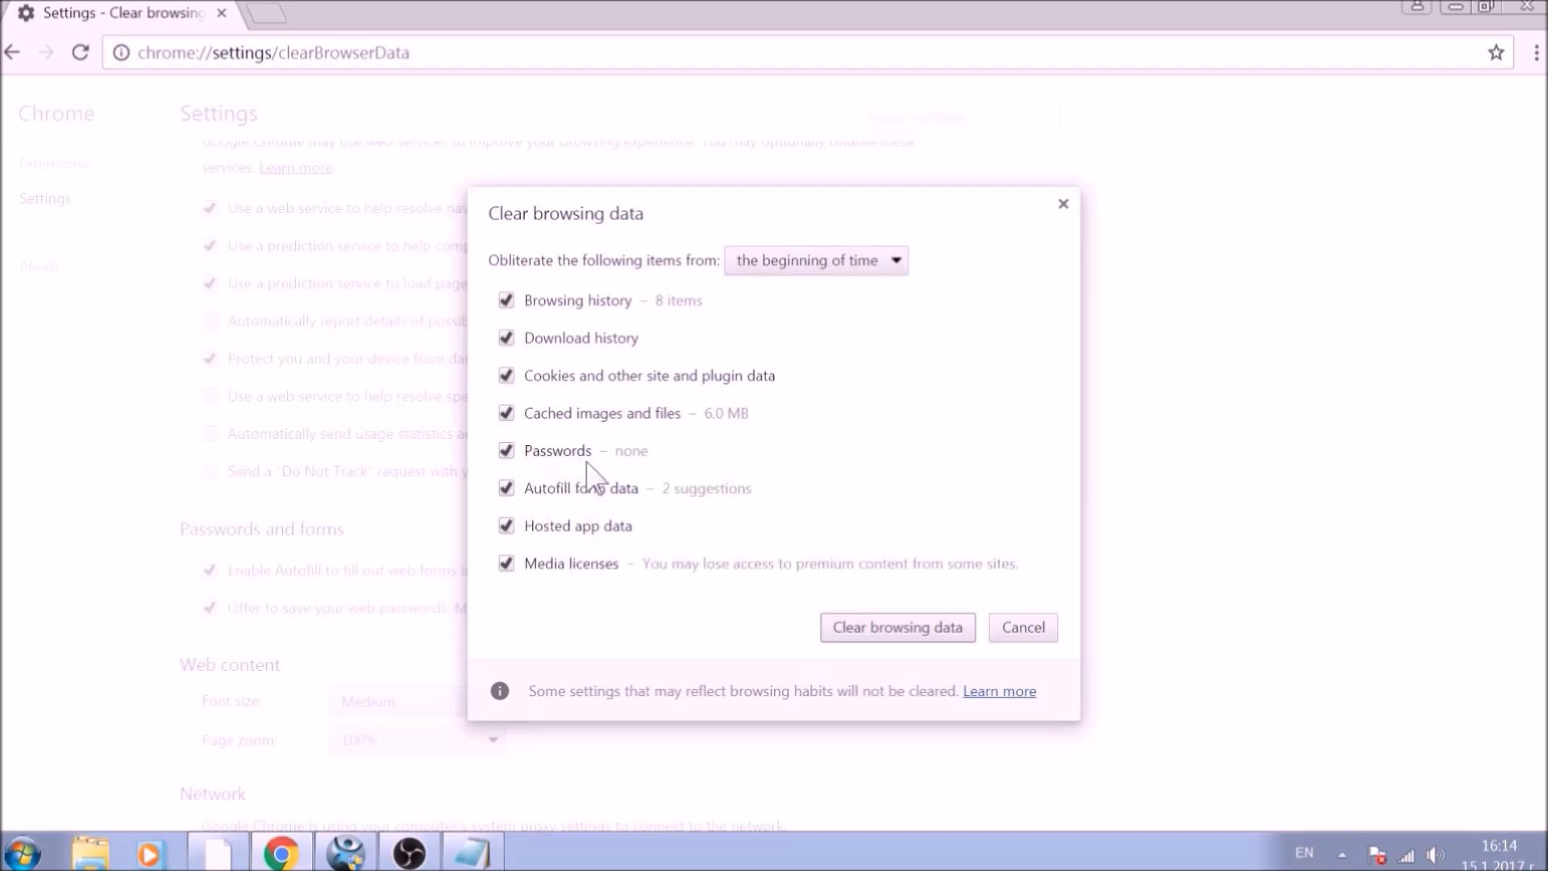
{"action": "left_click", "coordinate": [907, 629]}
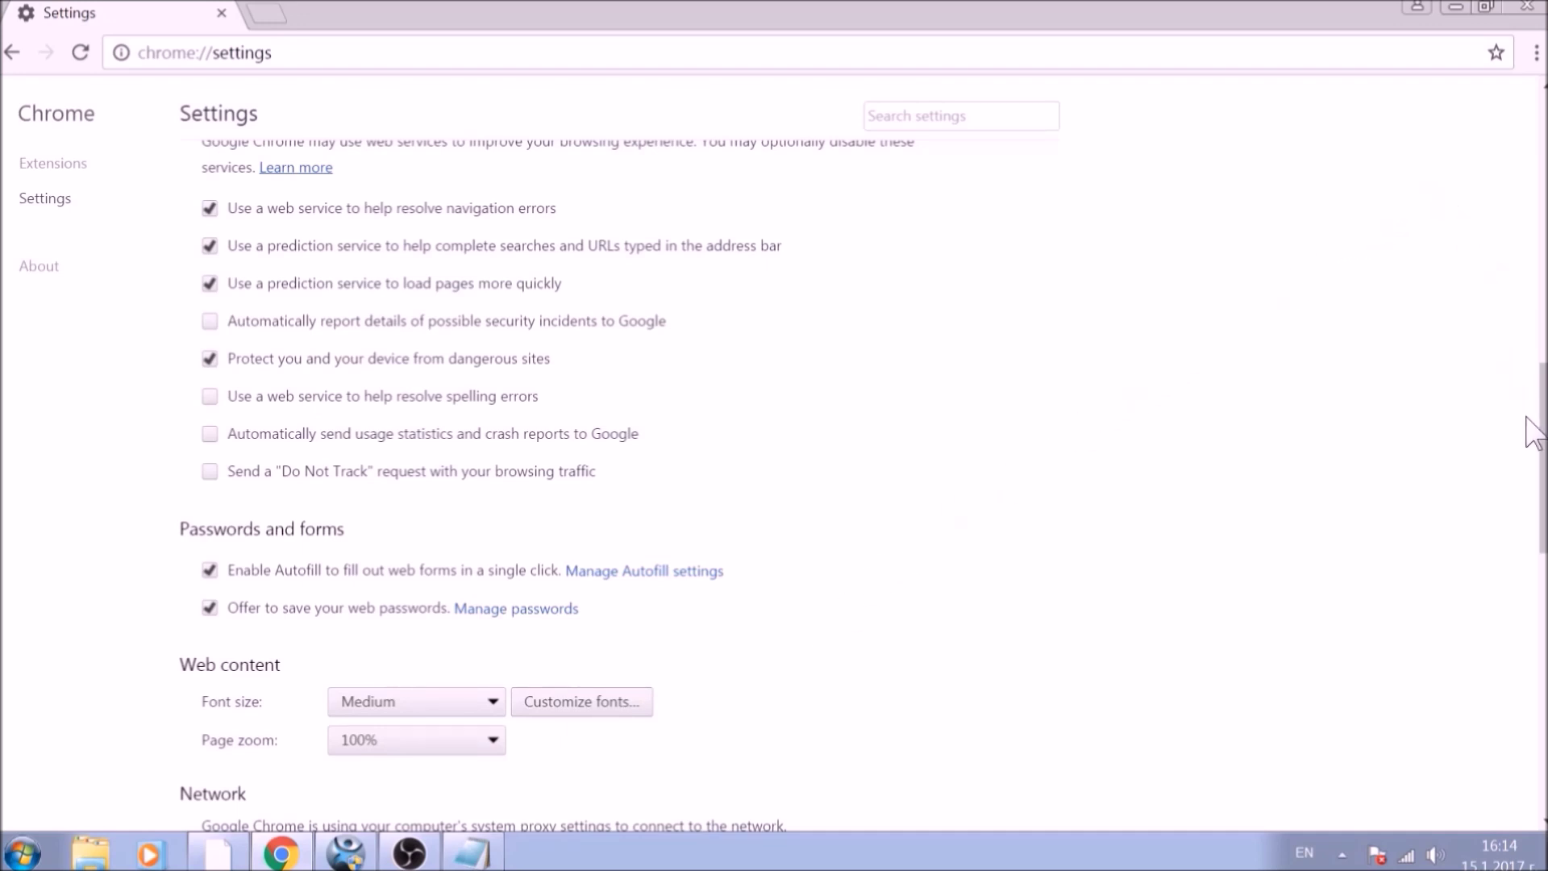
{"action": "left_click_drag", "start_coordinate": [1542, 471], "coordinate": [1524, 766]}
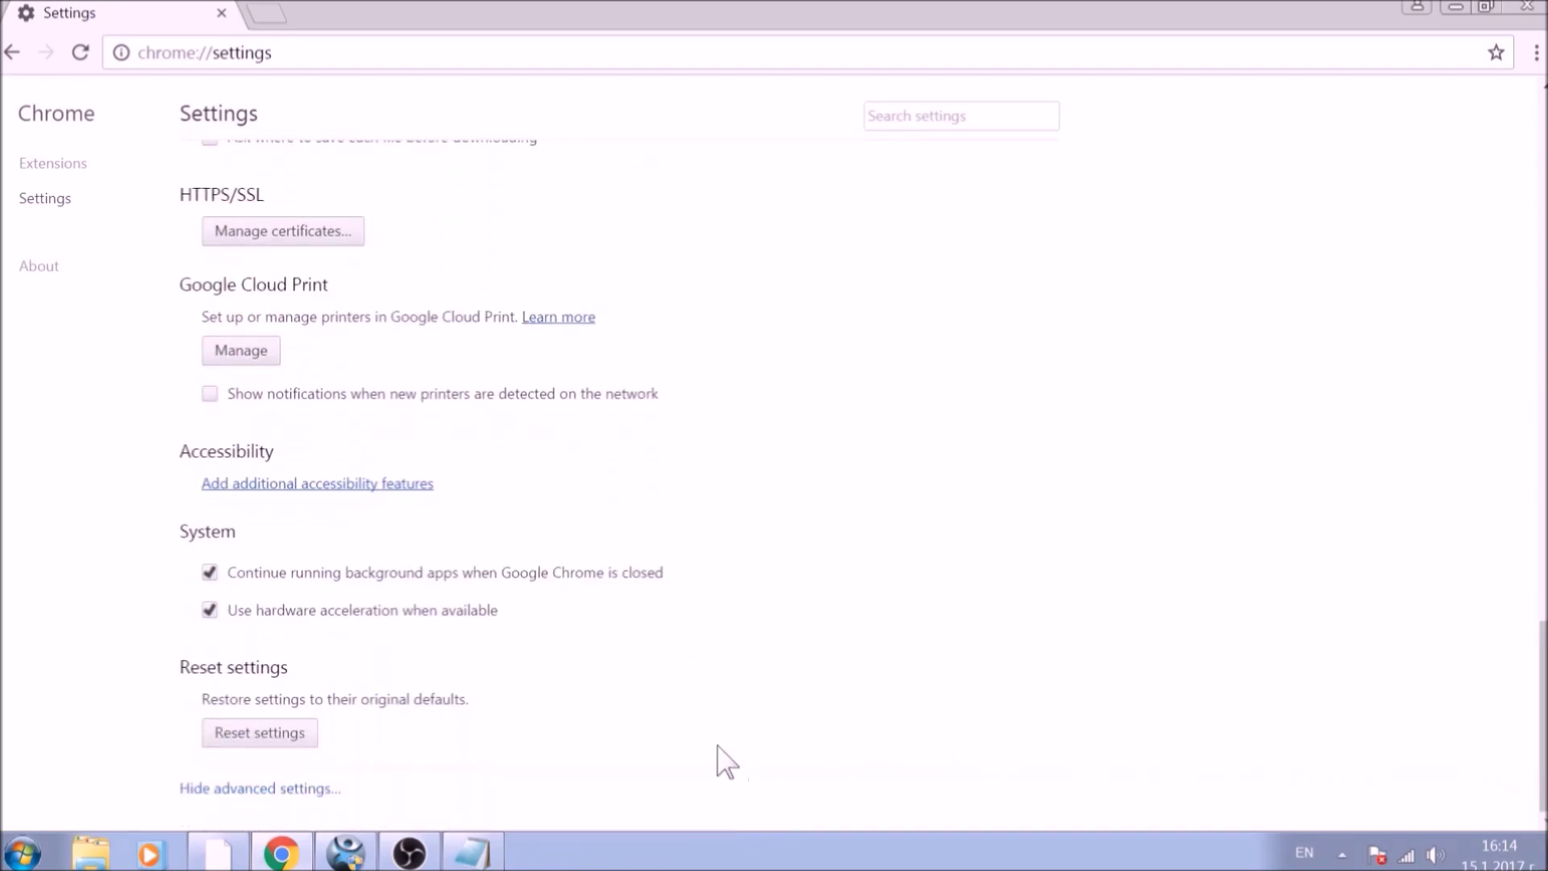
Reset Chrome's settings to their original defaults and close the browser
{"action": "left_click", "coordinate": [255, 735]}
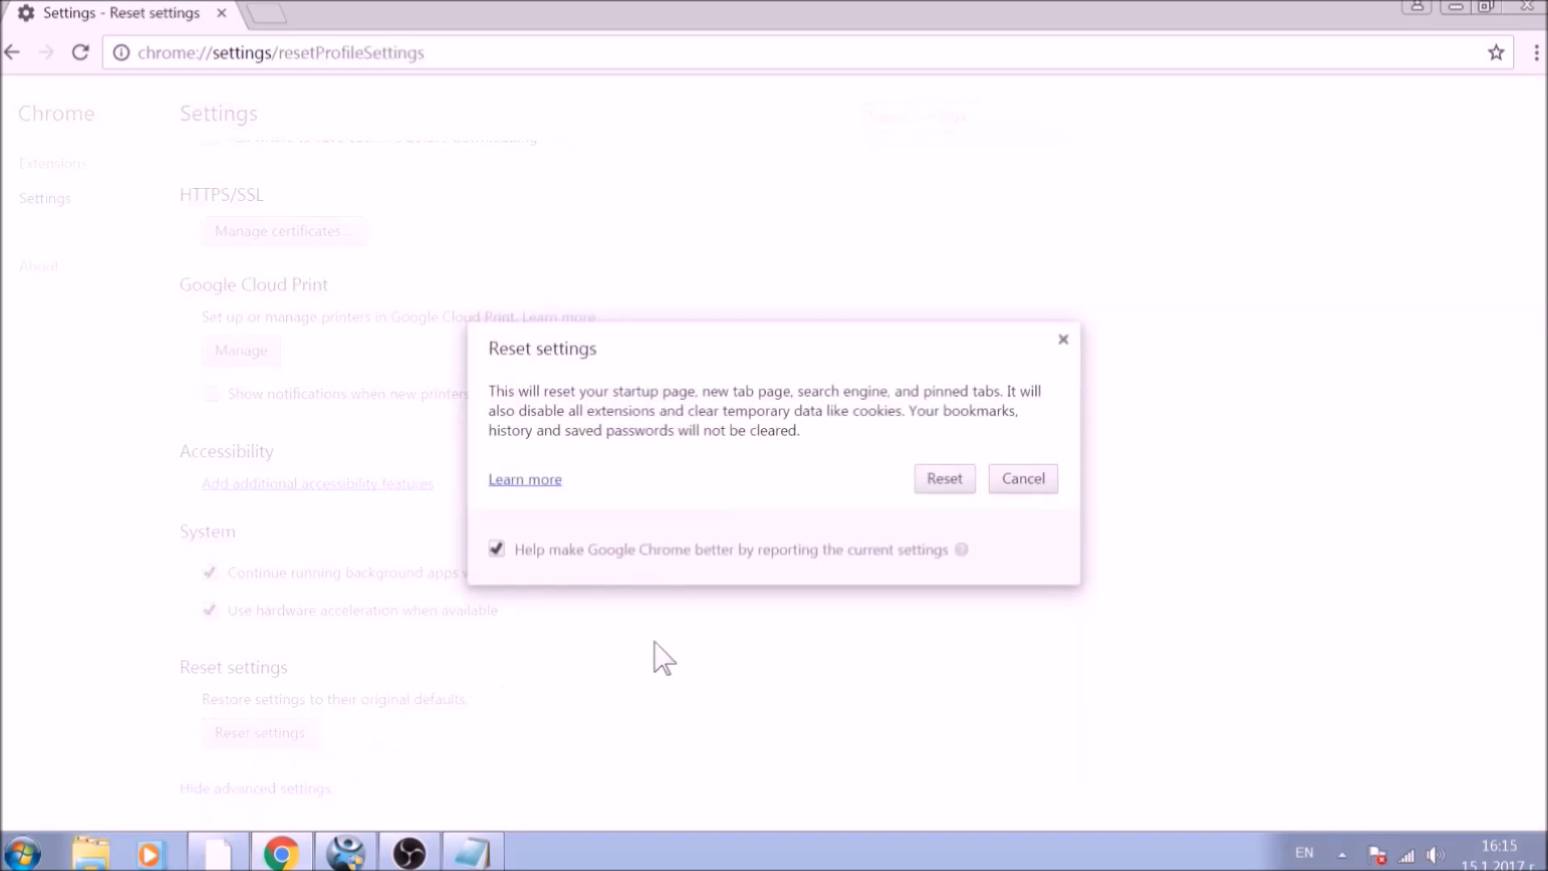
{"action": "left_click", "coordinate": [947, 479]}
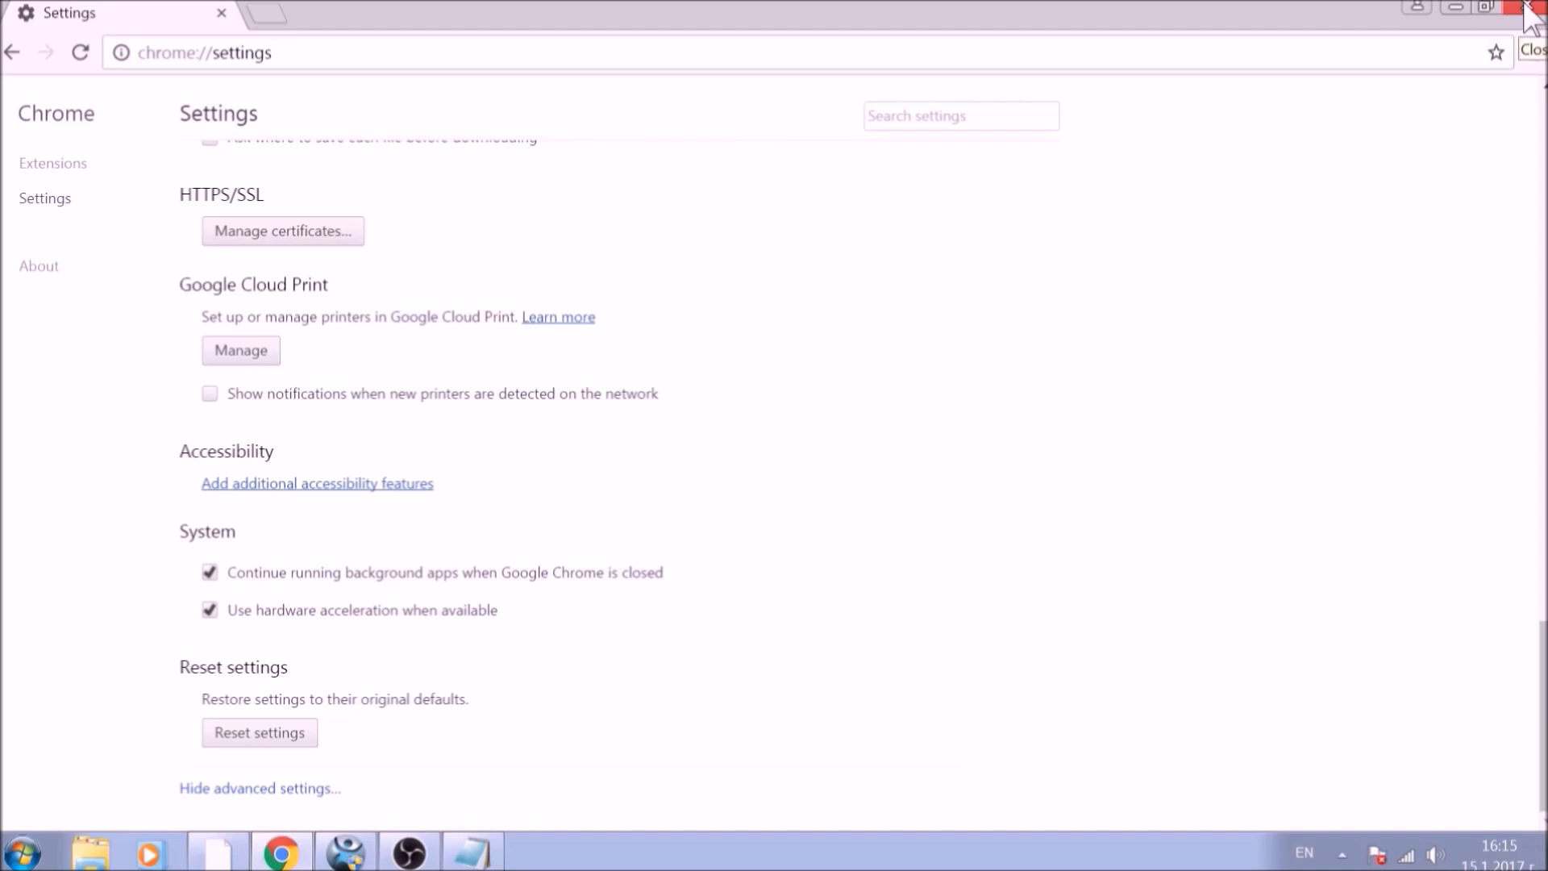
{"action": "left_click", "coordinate": [1526, 9]}
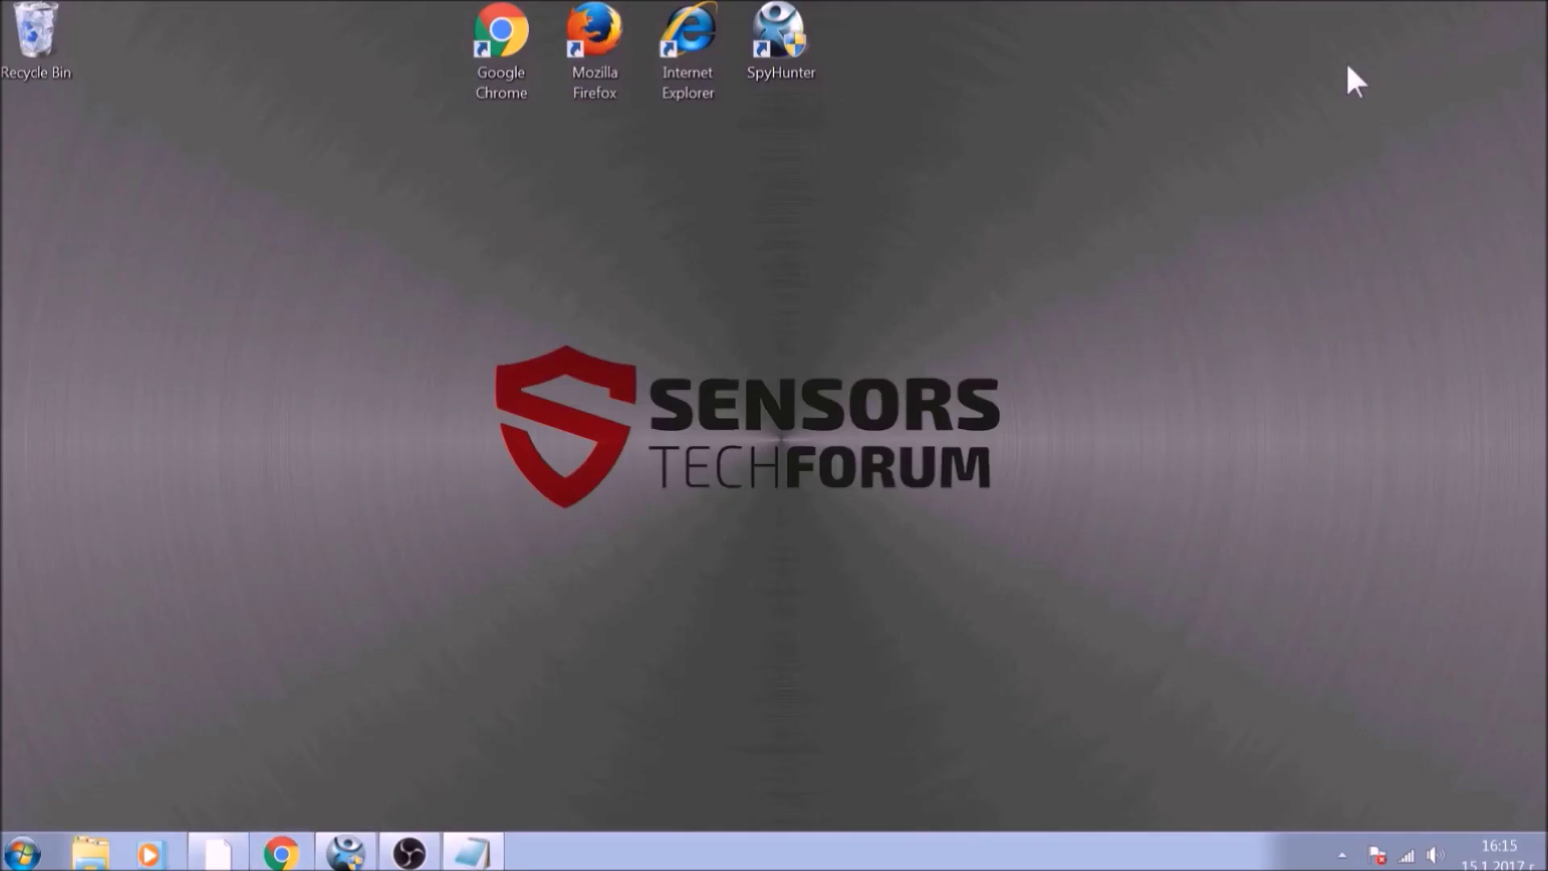
Launch Firefox and restore its home page to the default
{"action": "left_click", "coordinate": [602, 79]}
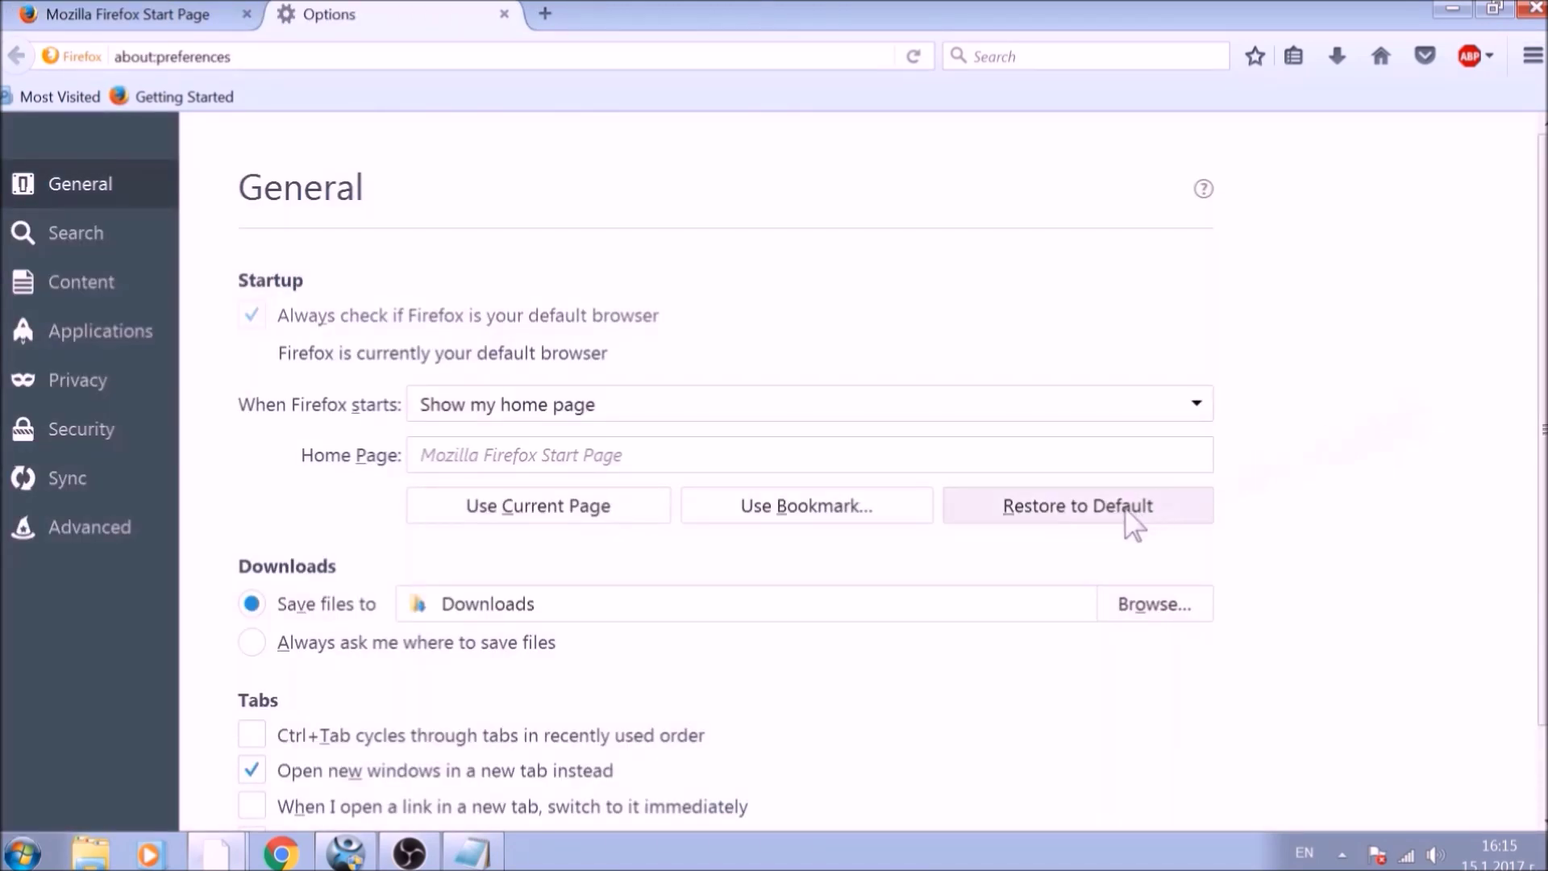
{"action": "left_click", "coordinate": [1102, 520]}
Refresh Firefox from the about:support troubleshooting page
{"action": "left_click", "coordinate": [503, 61]}
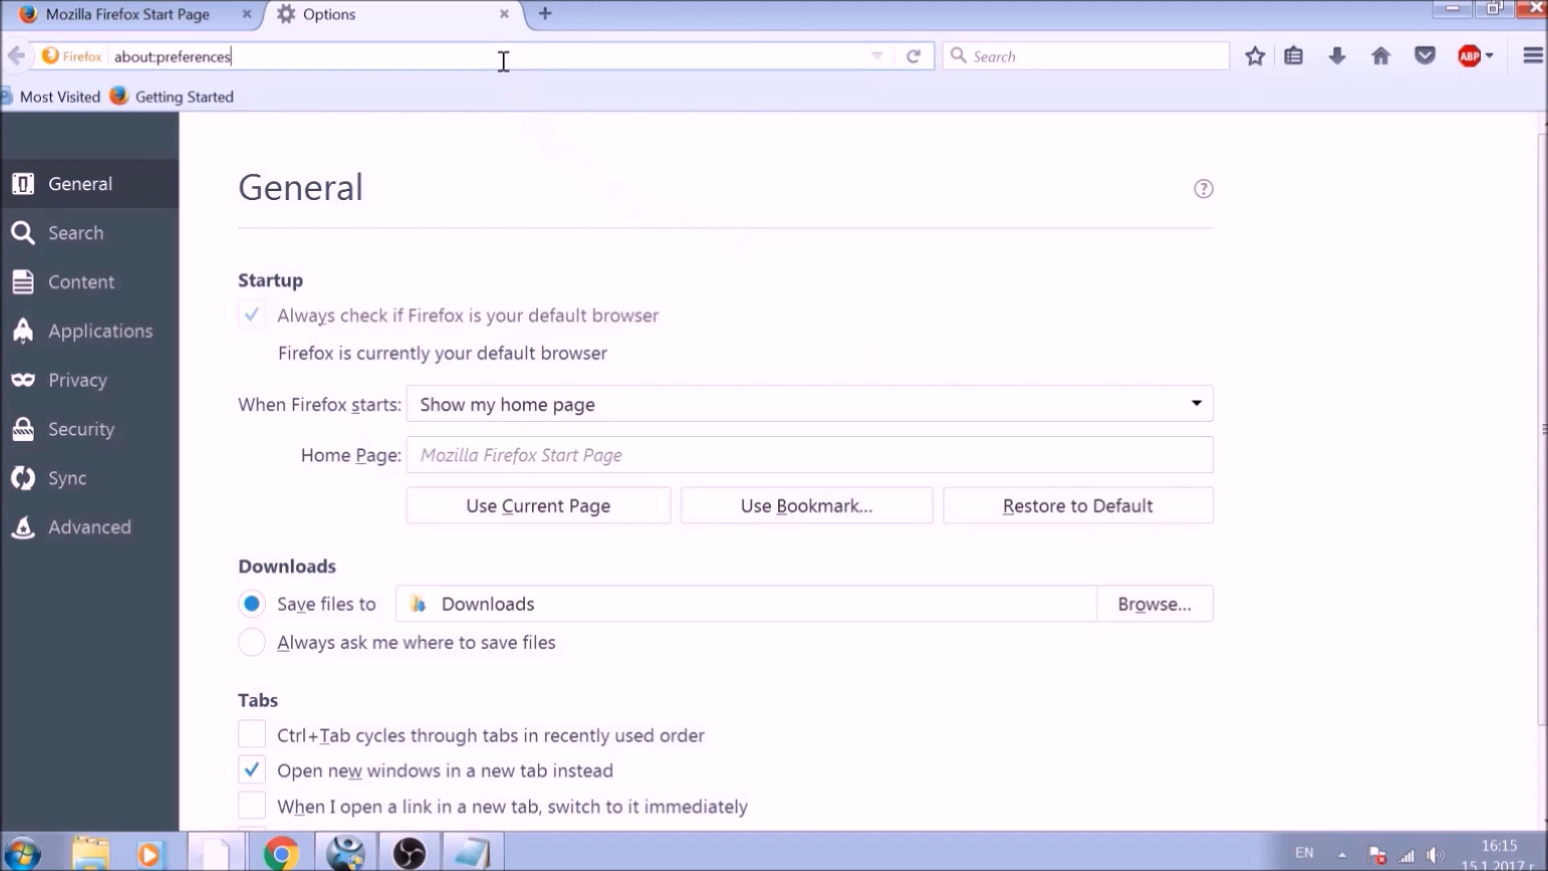
{"action": "key", "text": "ctrl+a"}
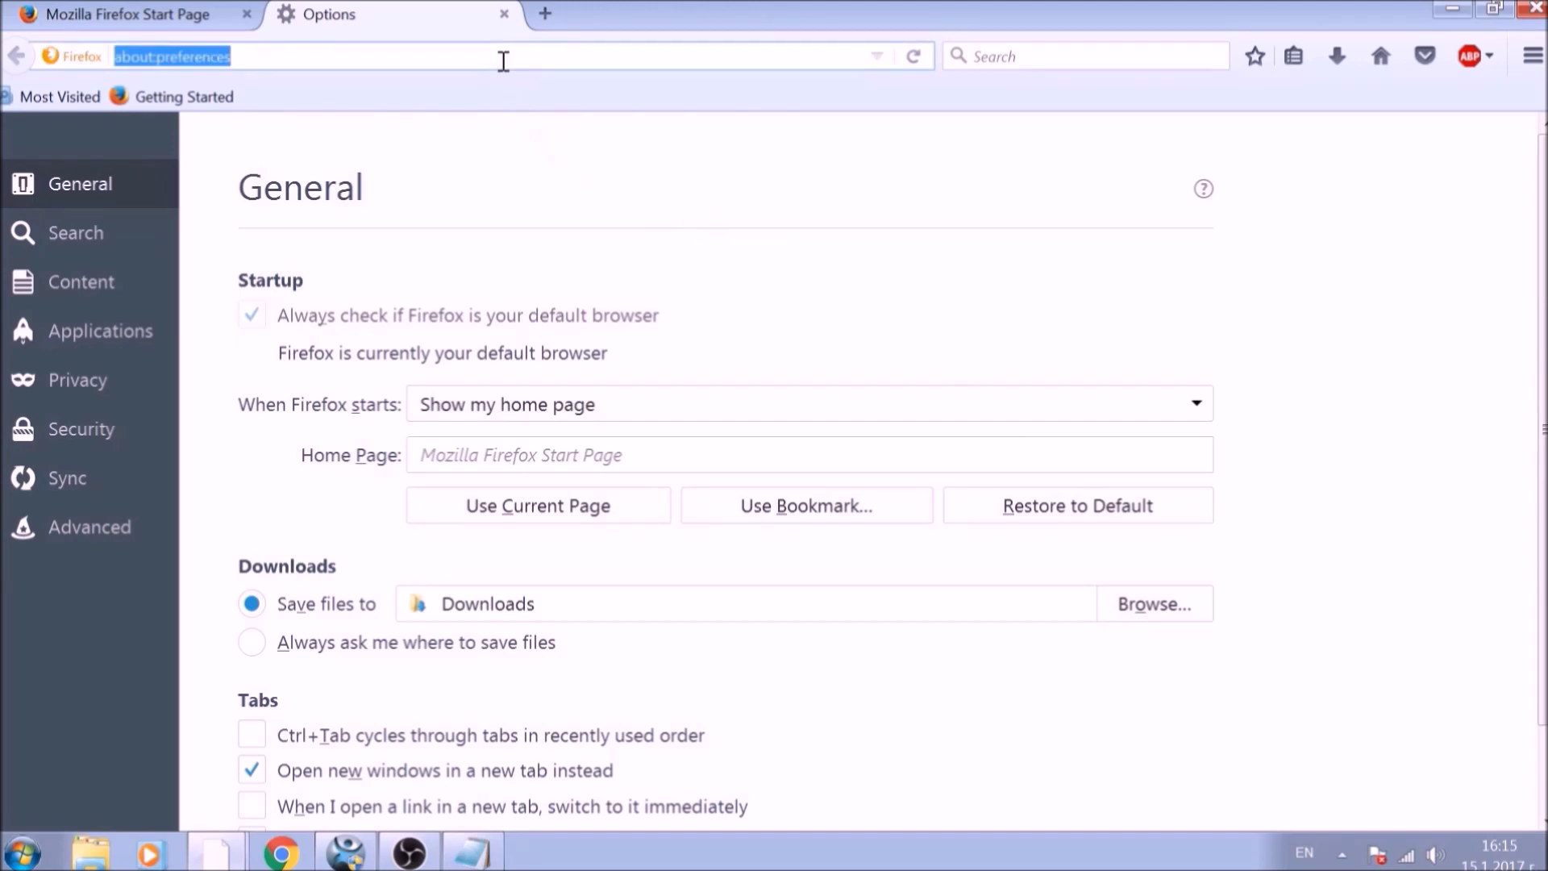
{"action": "type", "text": "ABO"}
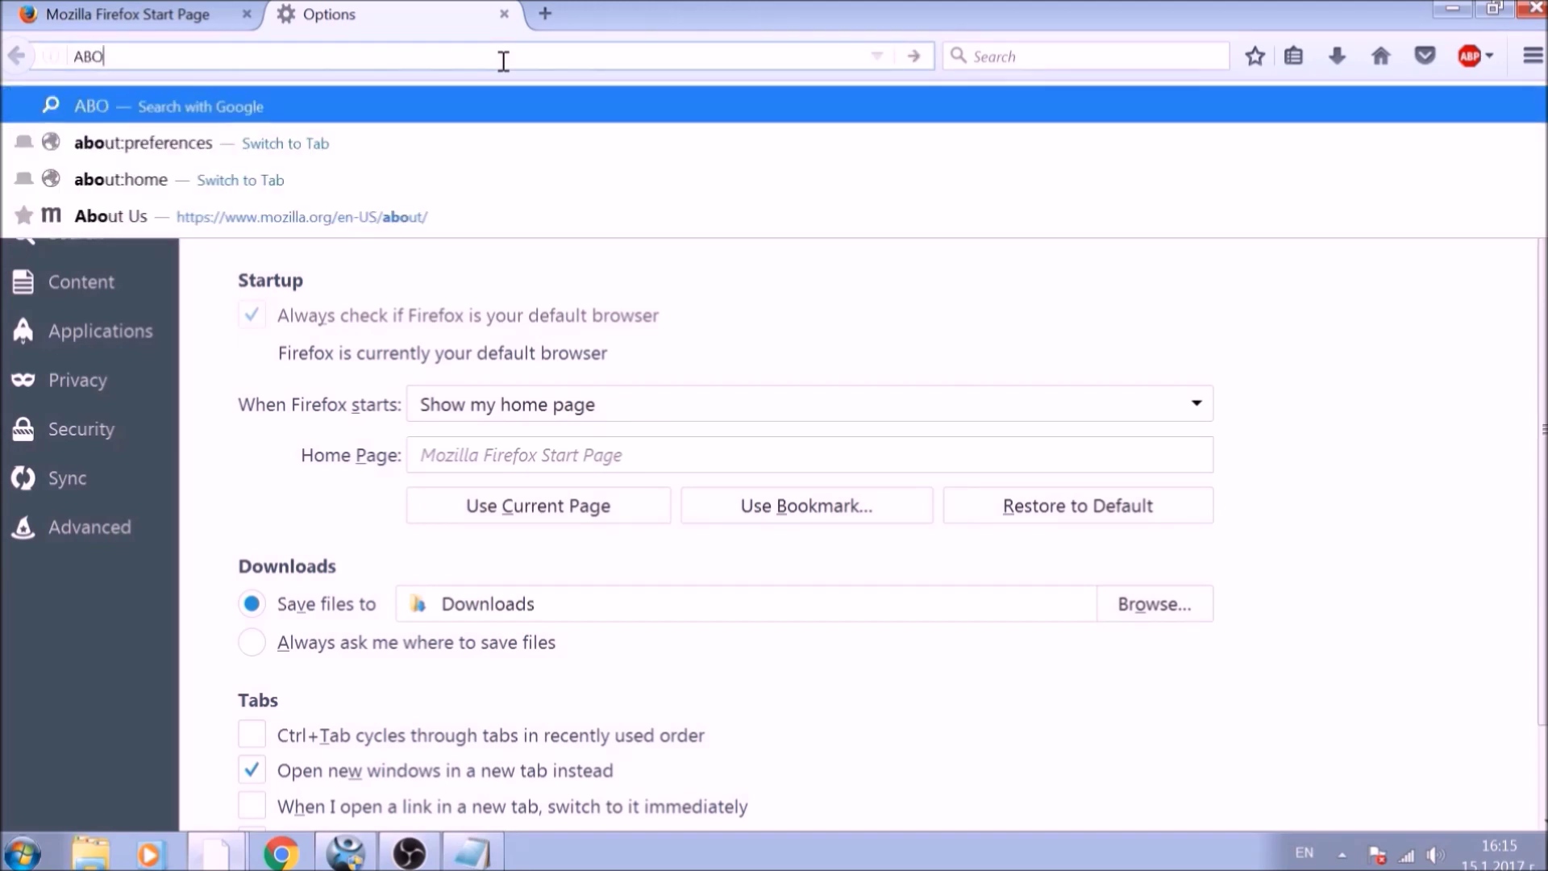
{"action": "type", "text": "UT"}
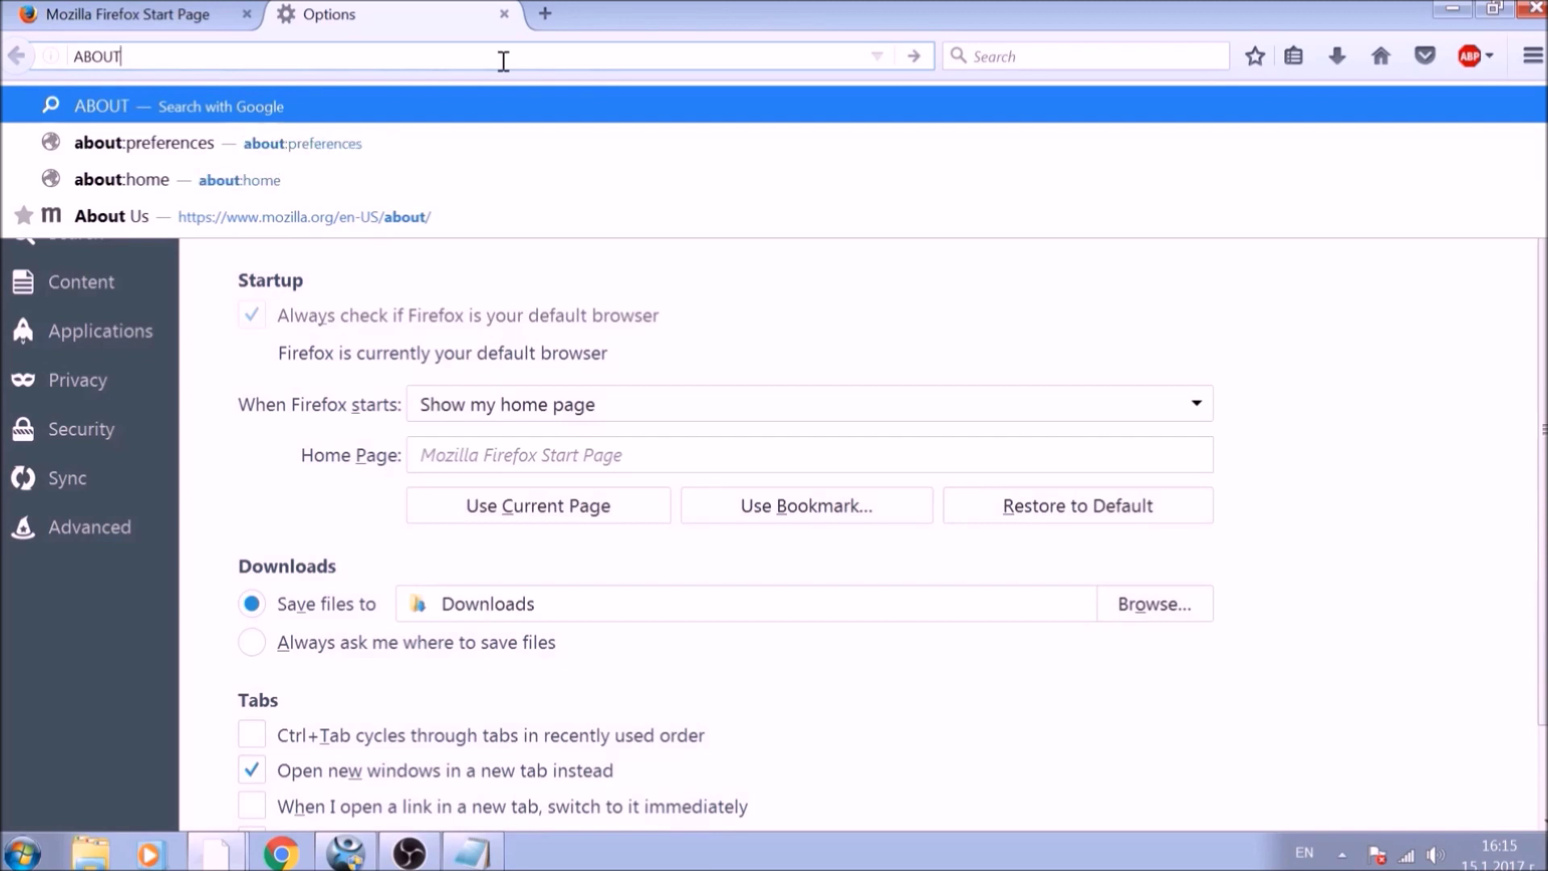
{"action": "type", "text": ":SUPPORT"}
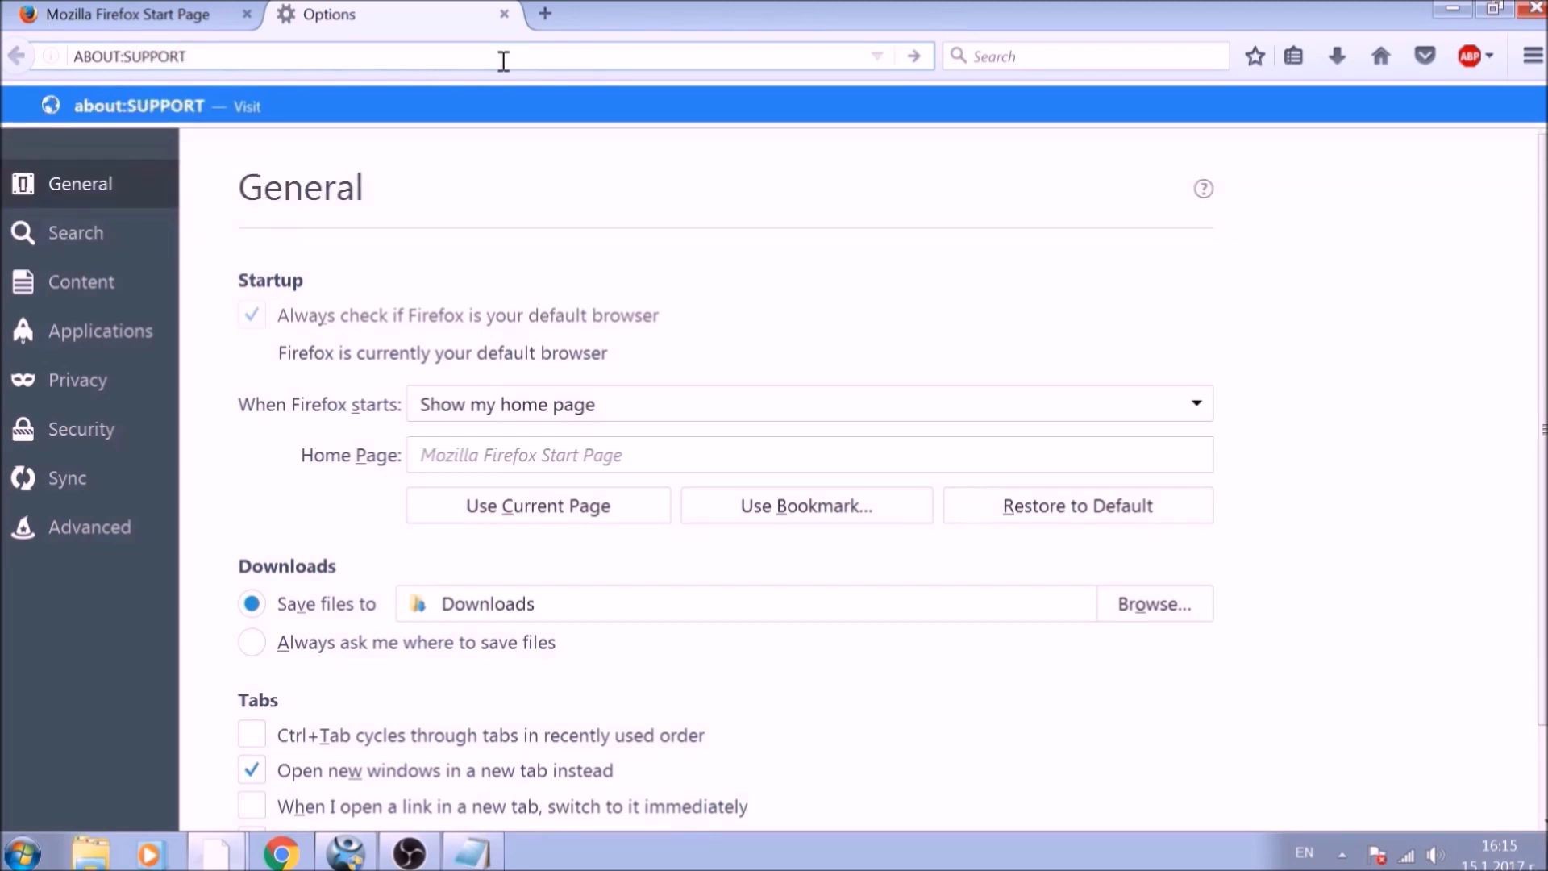
{"action": "key", "text": "Return"}
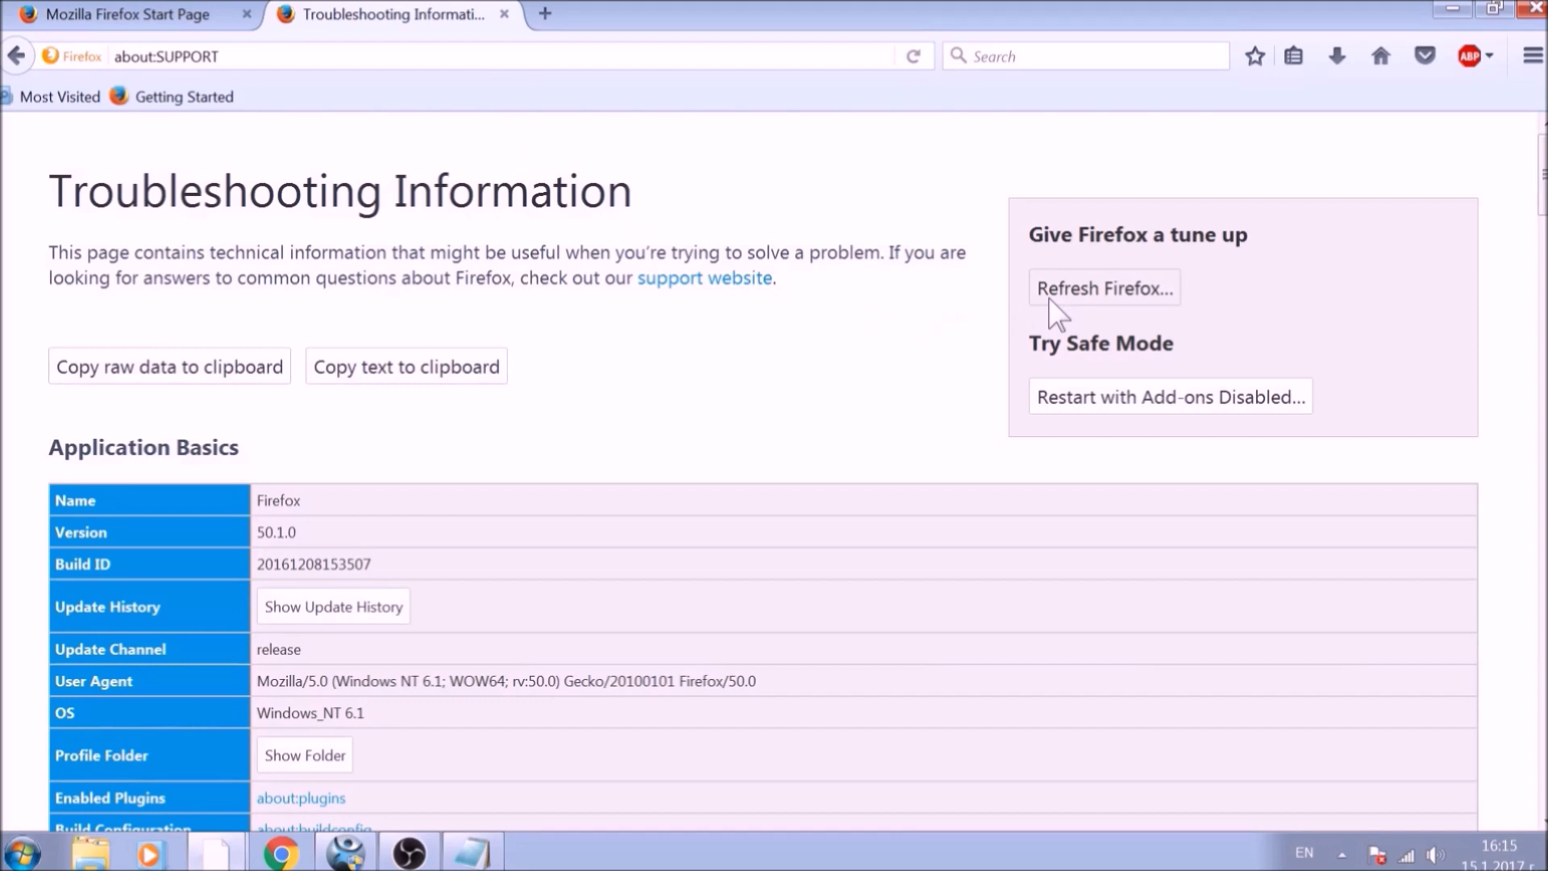
{"action": "left_click", "coordinate": [1058, 315]}
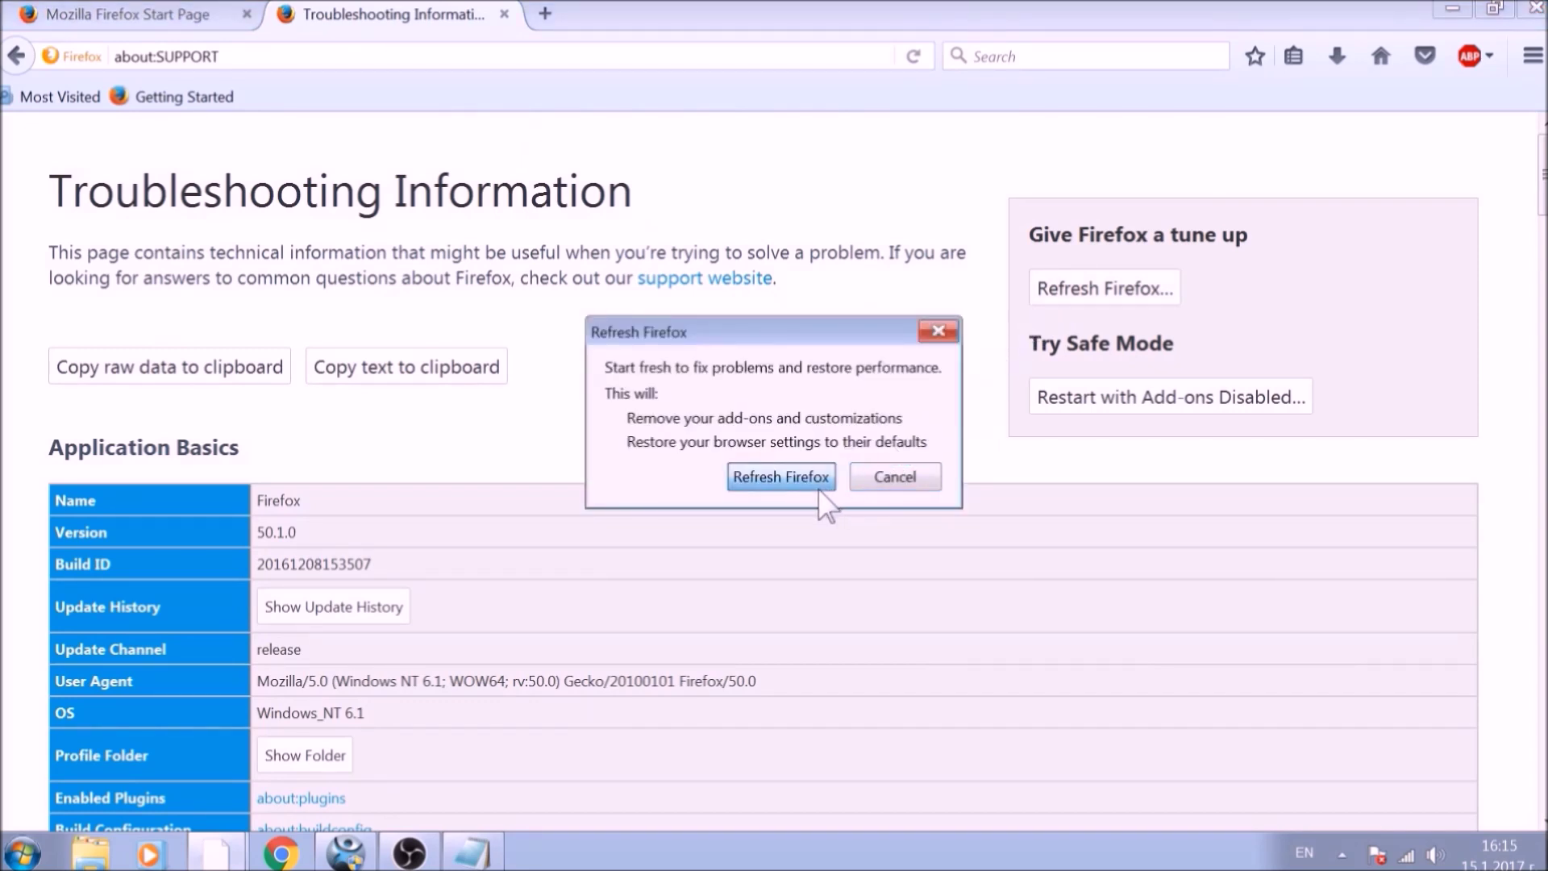
{"action": "left_click", "coordinate": [818, 484]}
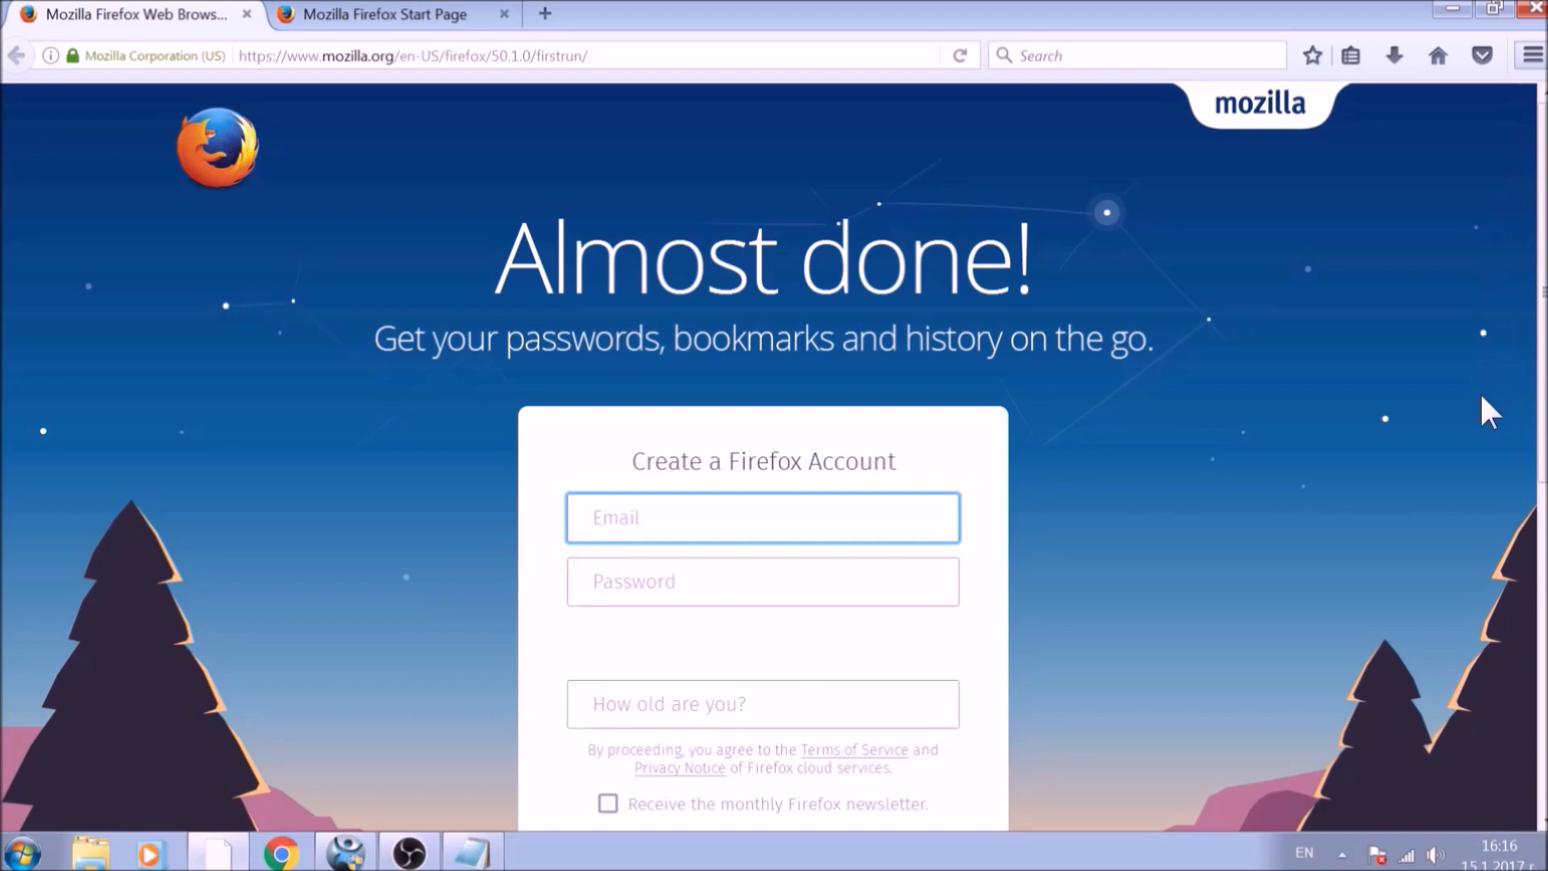
{"action": "key", "text": "ctrl+shift+a"}
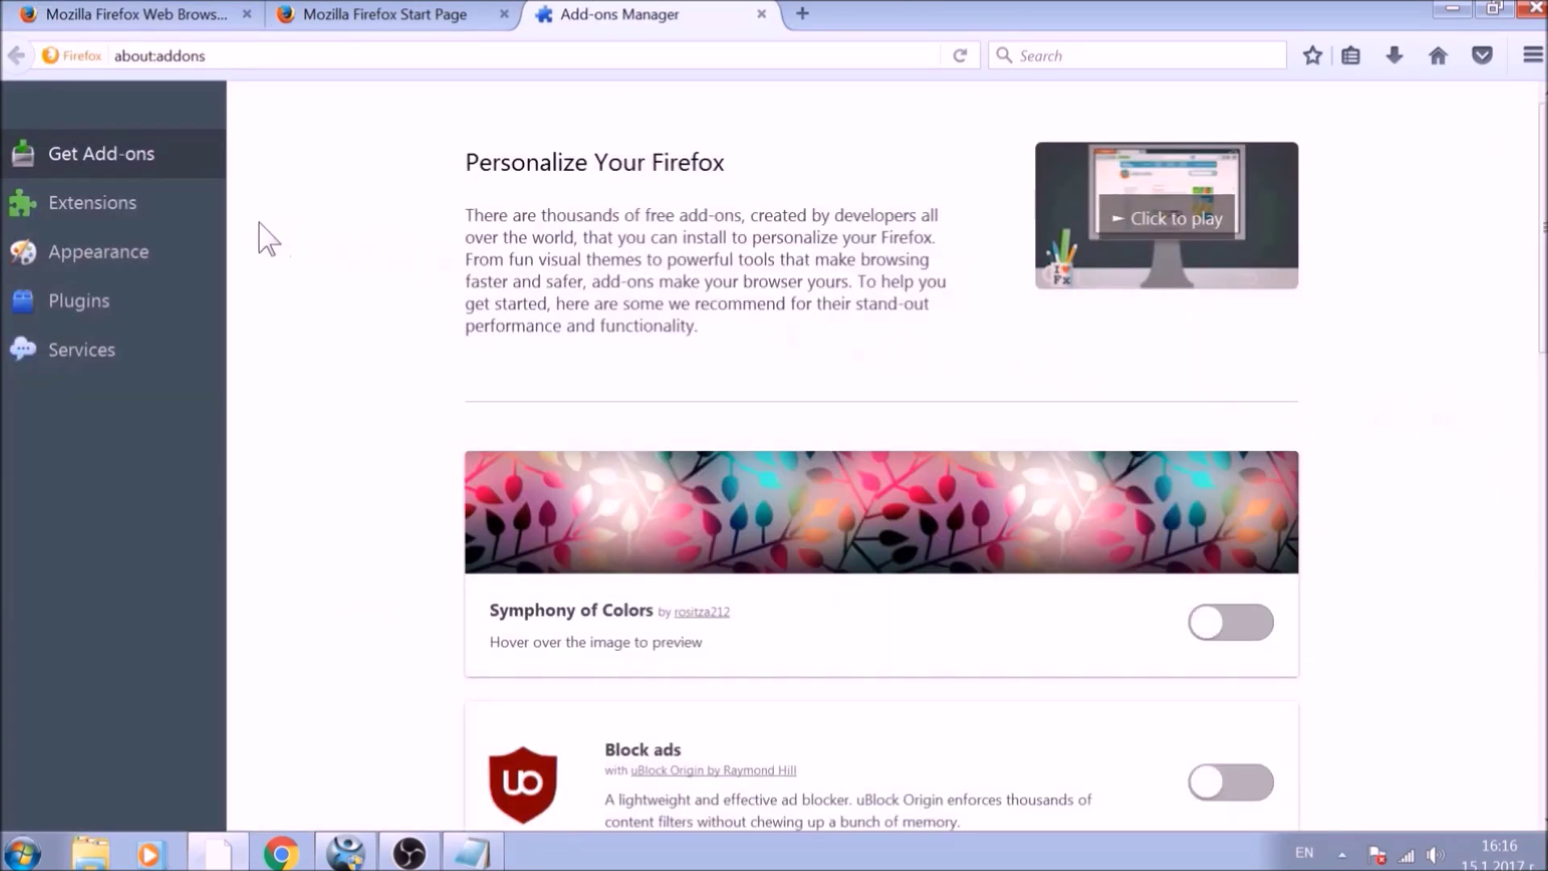
Review the Extensions list, then close Firefox along with all three tabs
{"action": "left_click", "coordinate": [167, 219]}
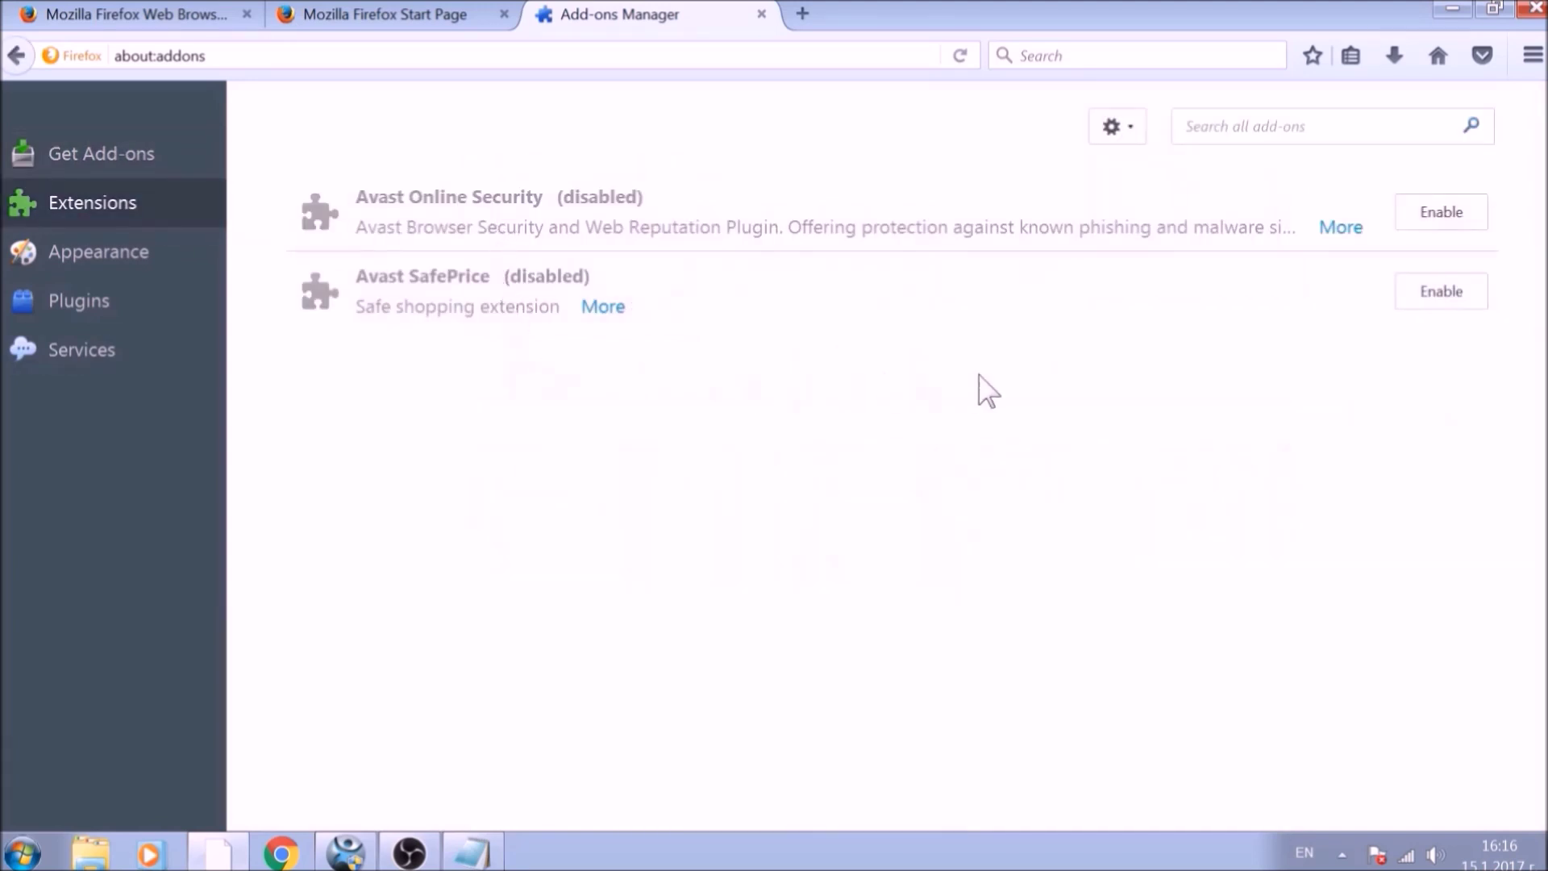
{"action": "left_click", "coordinate": [1536, 8]}
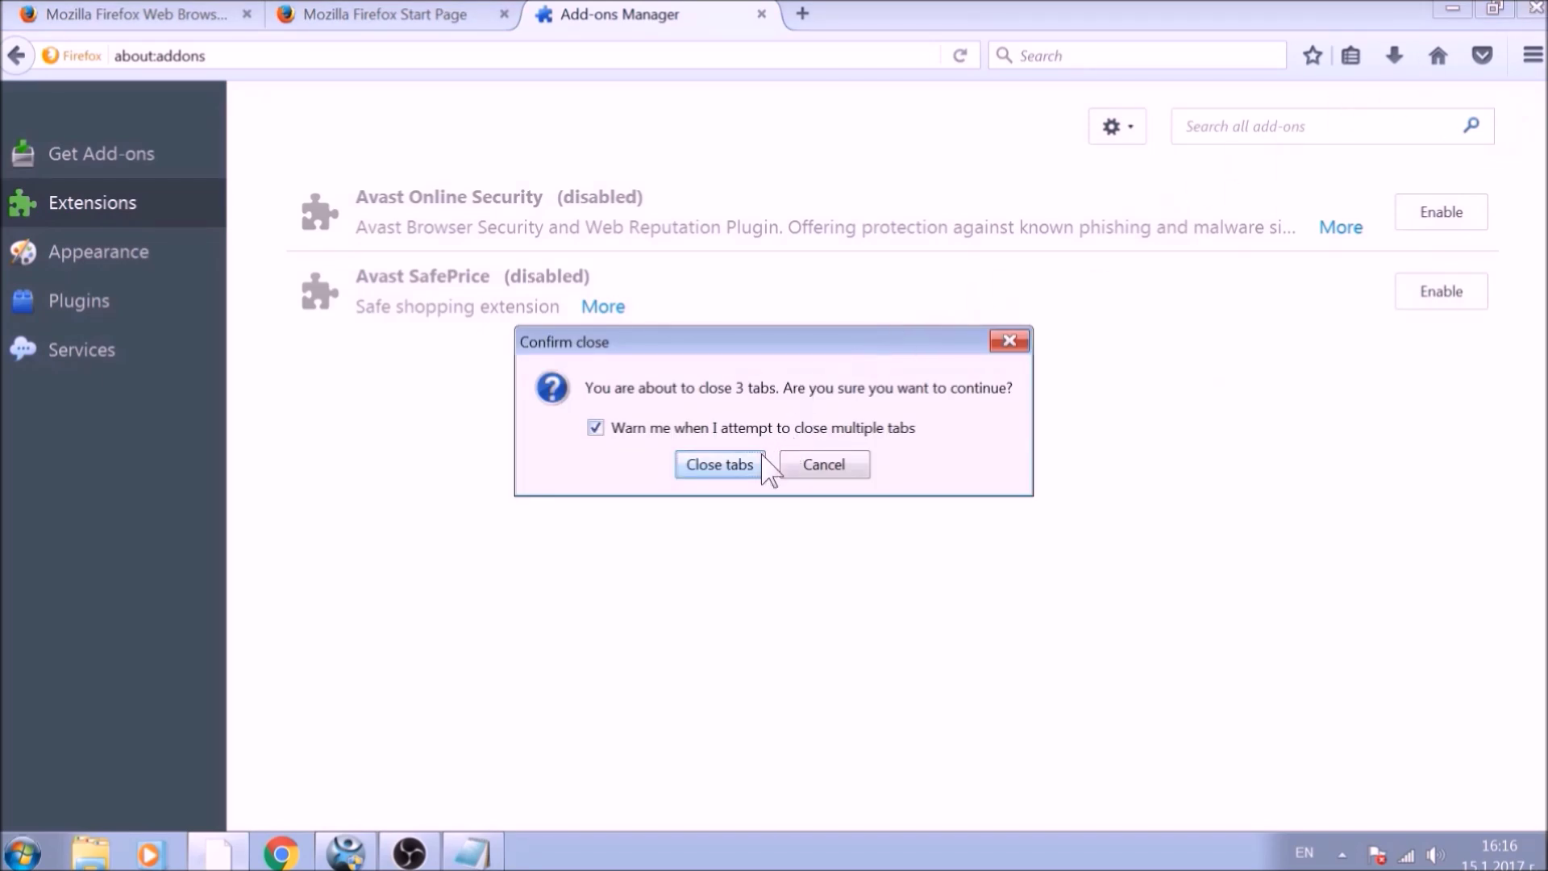
{"action": "left_click", "coordinate": [761, 460]}
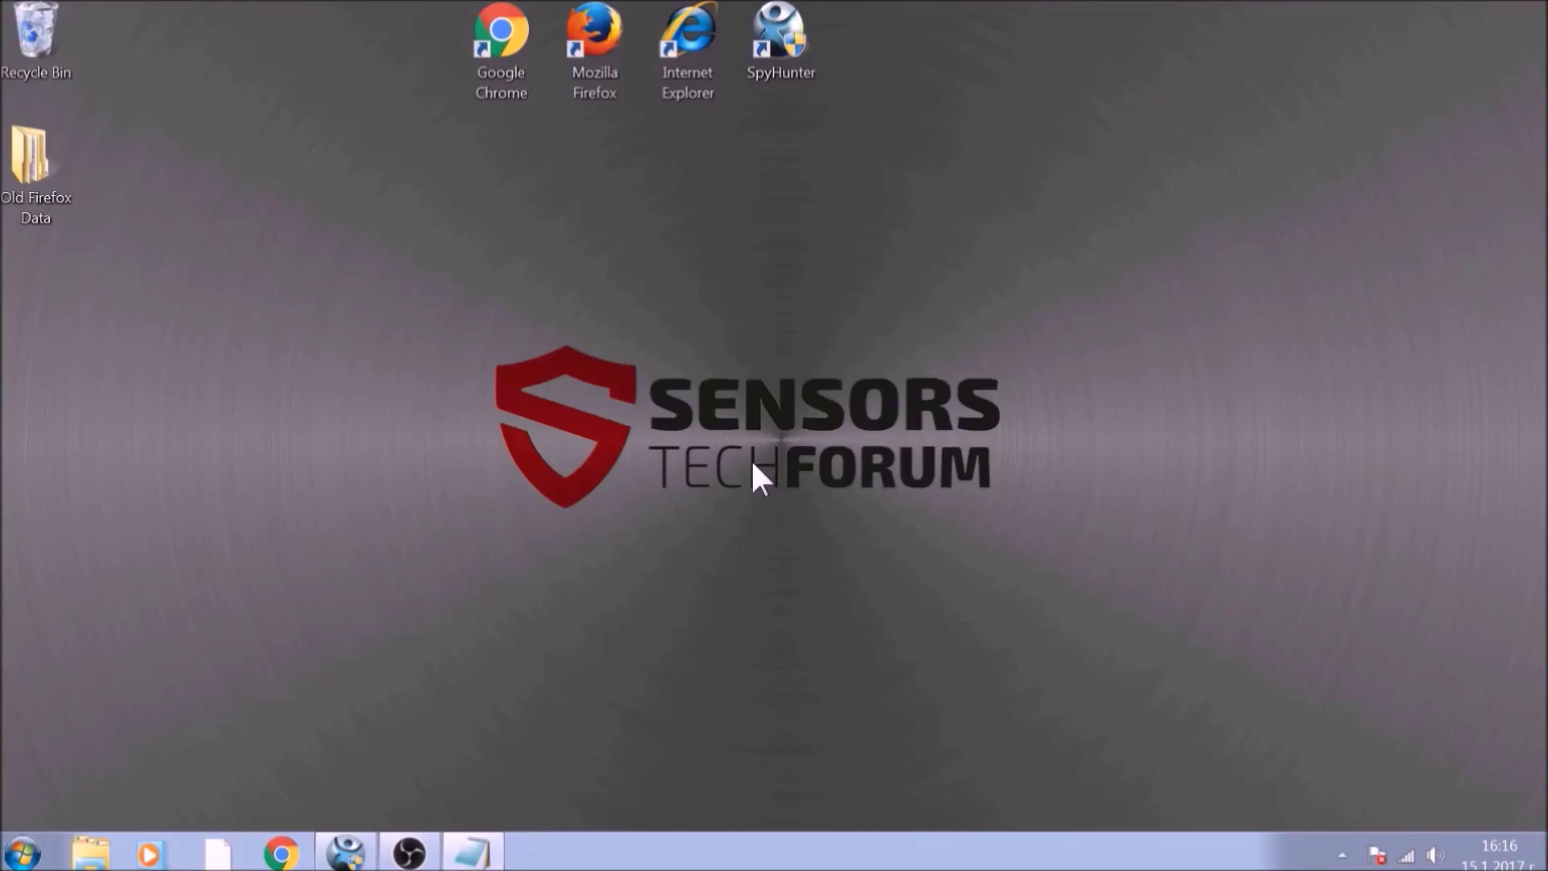
{"action": "double_click", "coordinate": [690, 74]}
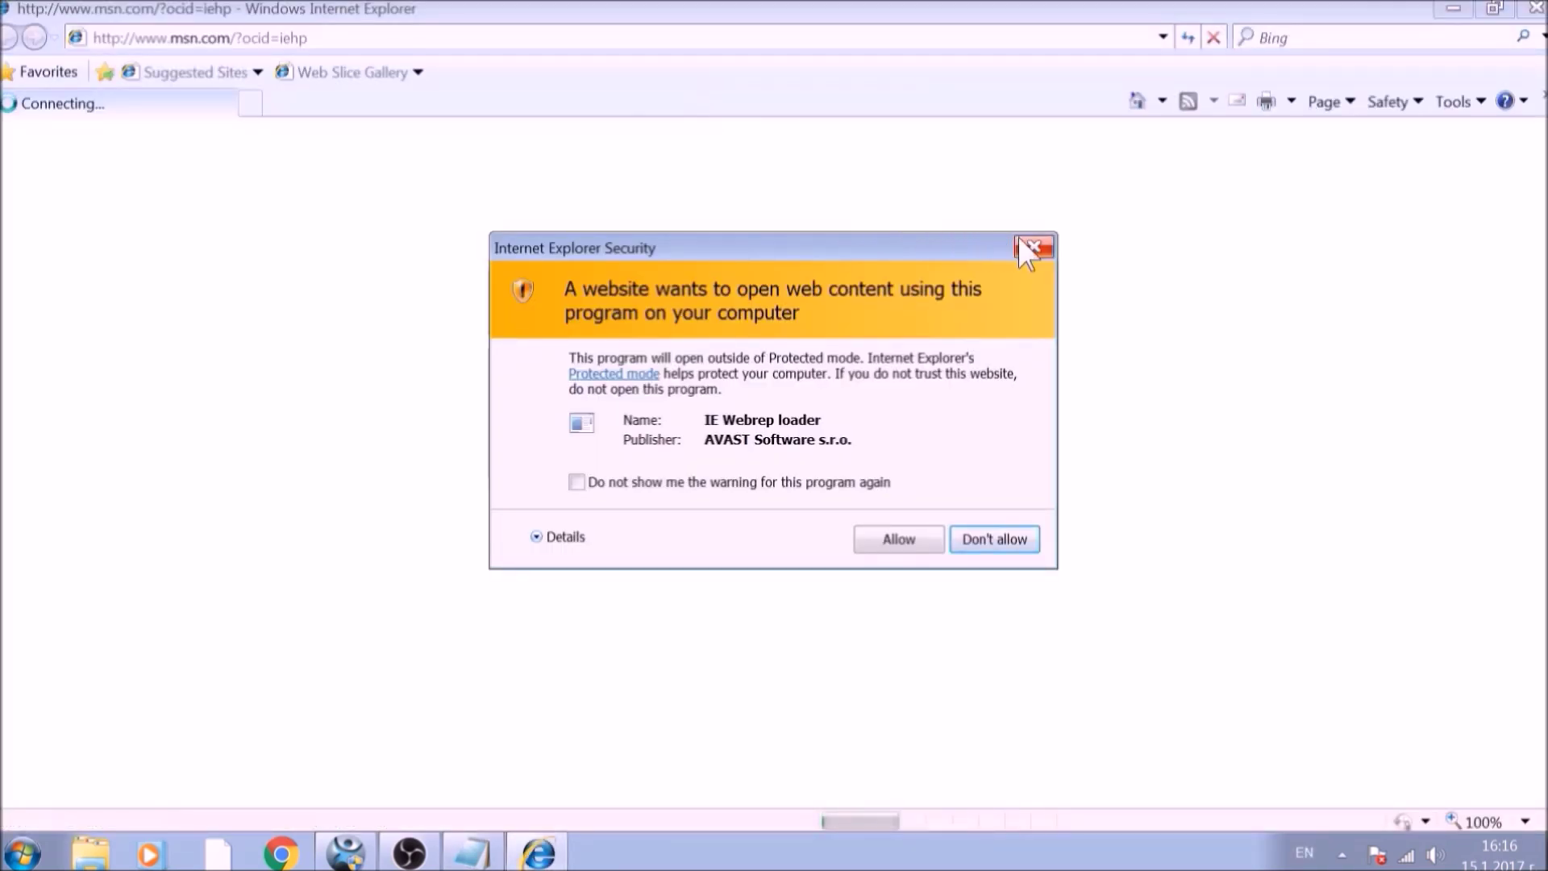
Dismiss the Webrep security prompt and set Internet Explorer's home page to about:blank in Internet Options
{"action": "left_click", "coordinate": [1032, 247]}
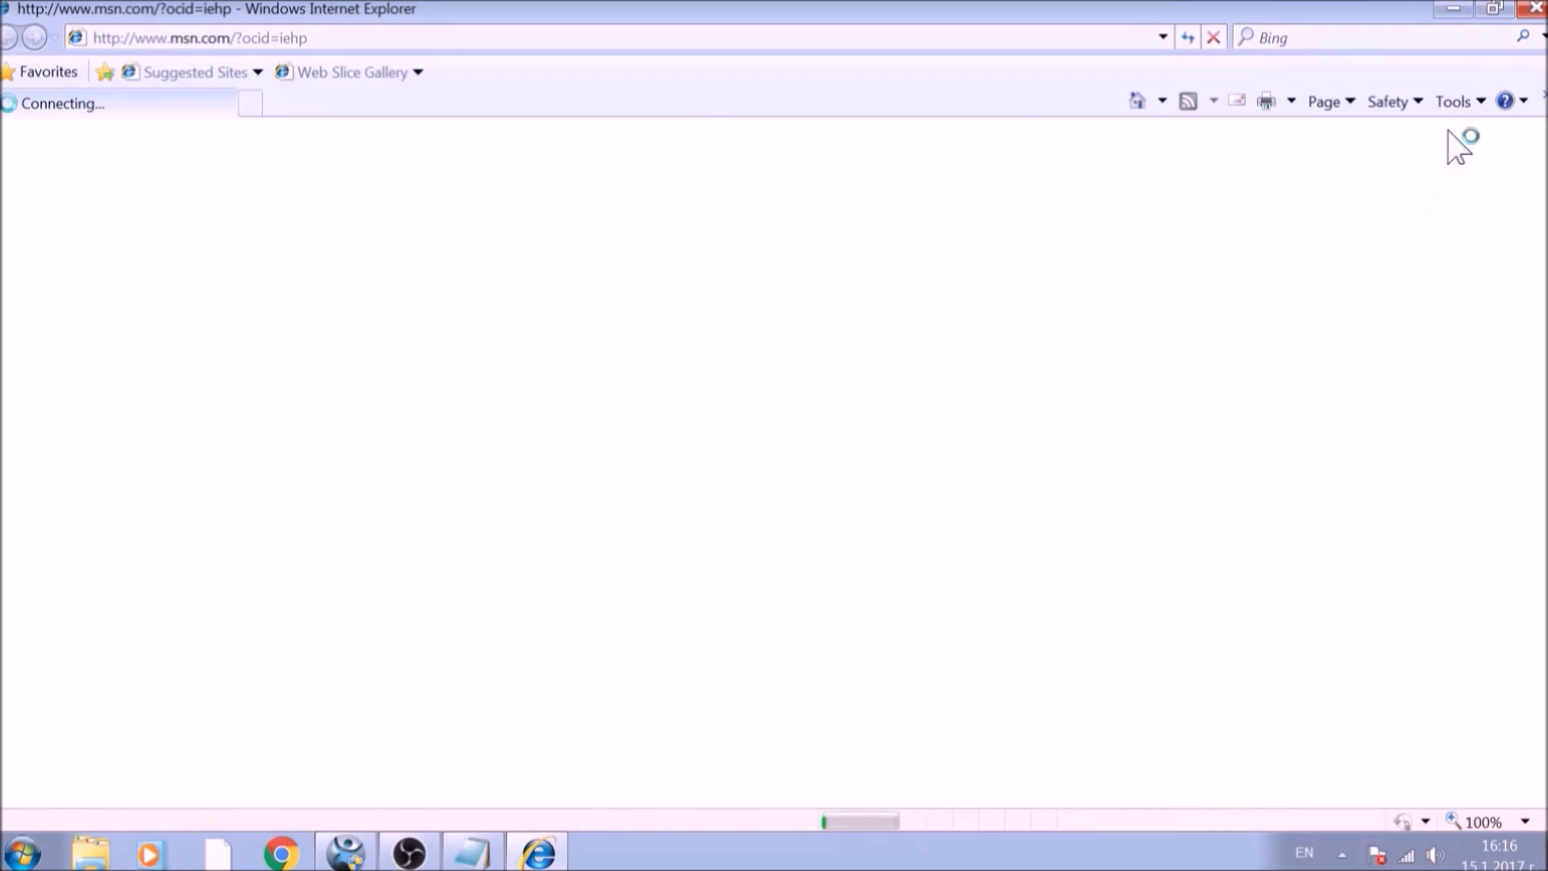
{"action": "left_click", "coordinate": [1457, 102]}
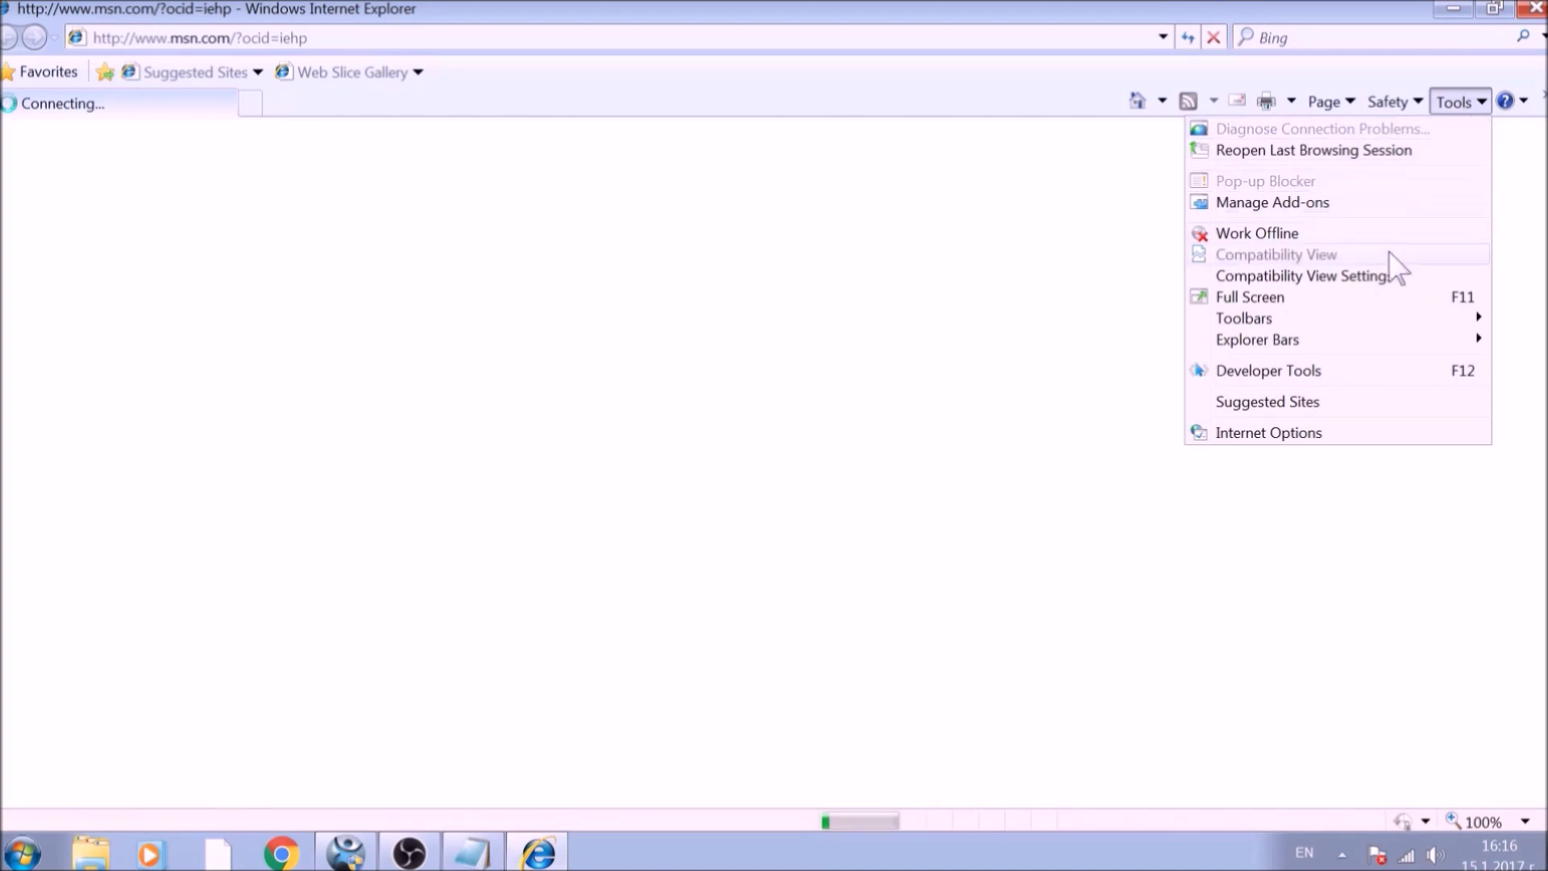
{"action": "left_click", "coordinate": [1313, 427]}
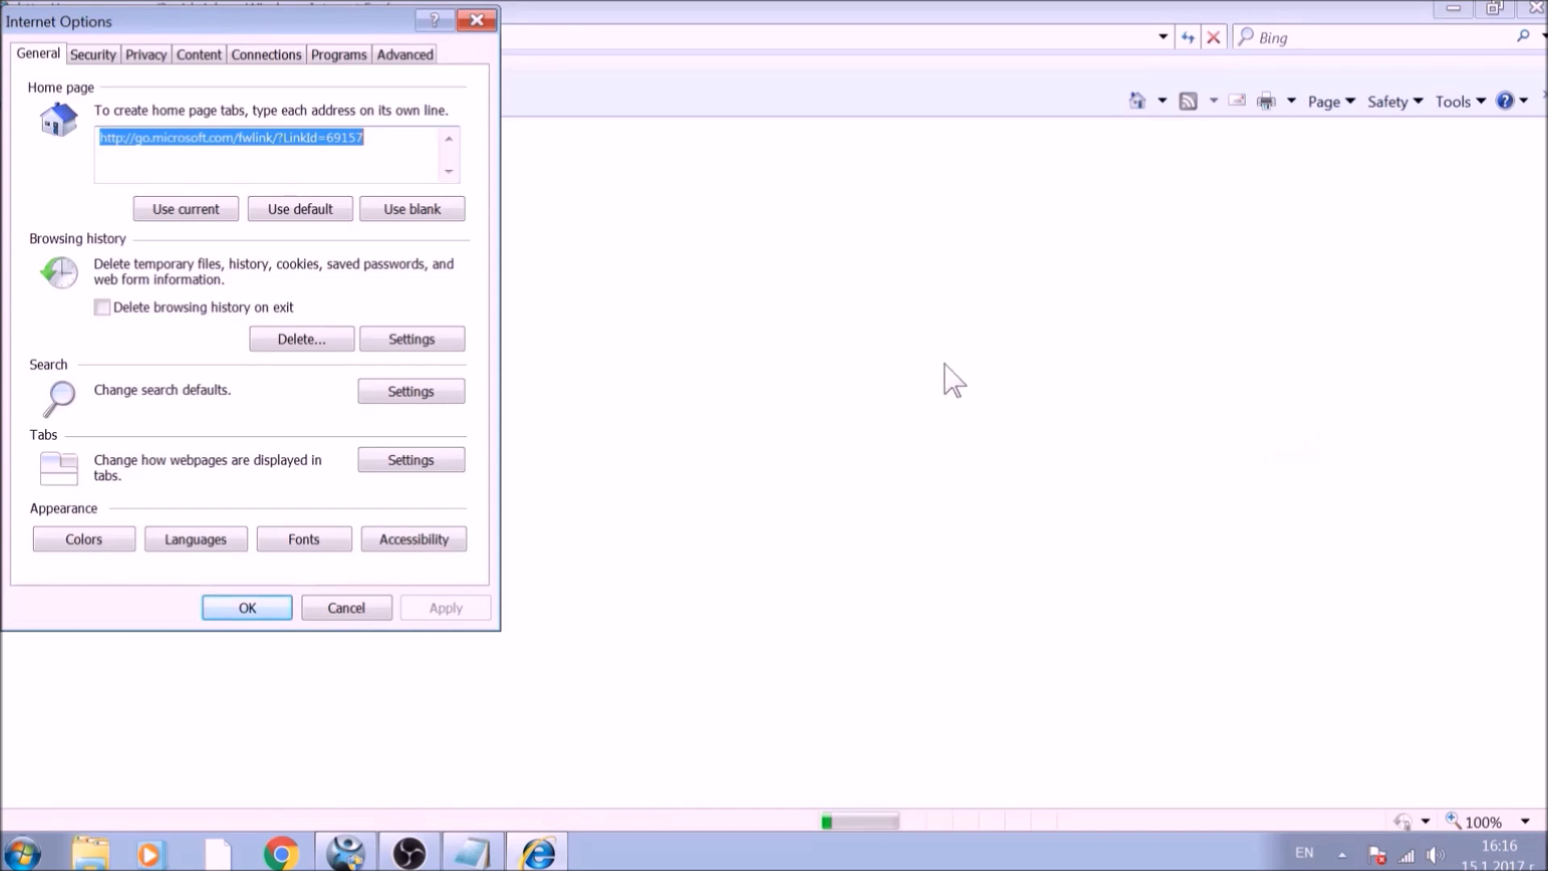
{"action": "left_click", "coordinate": [424, 216]}
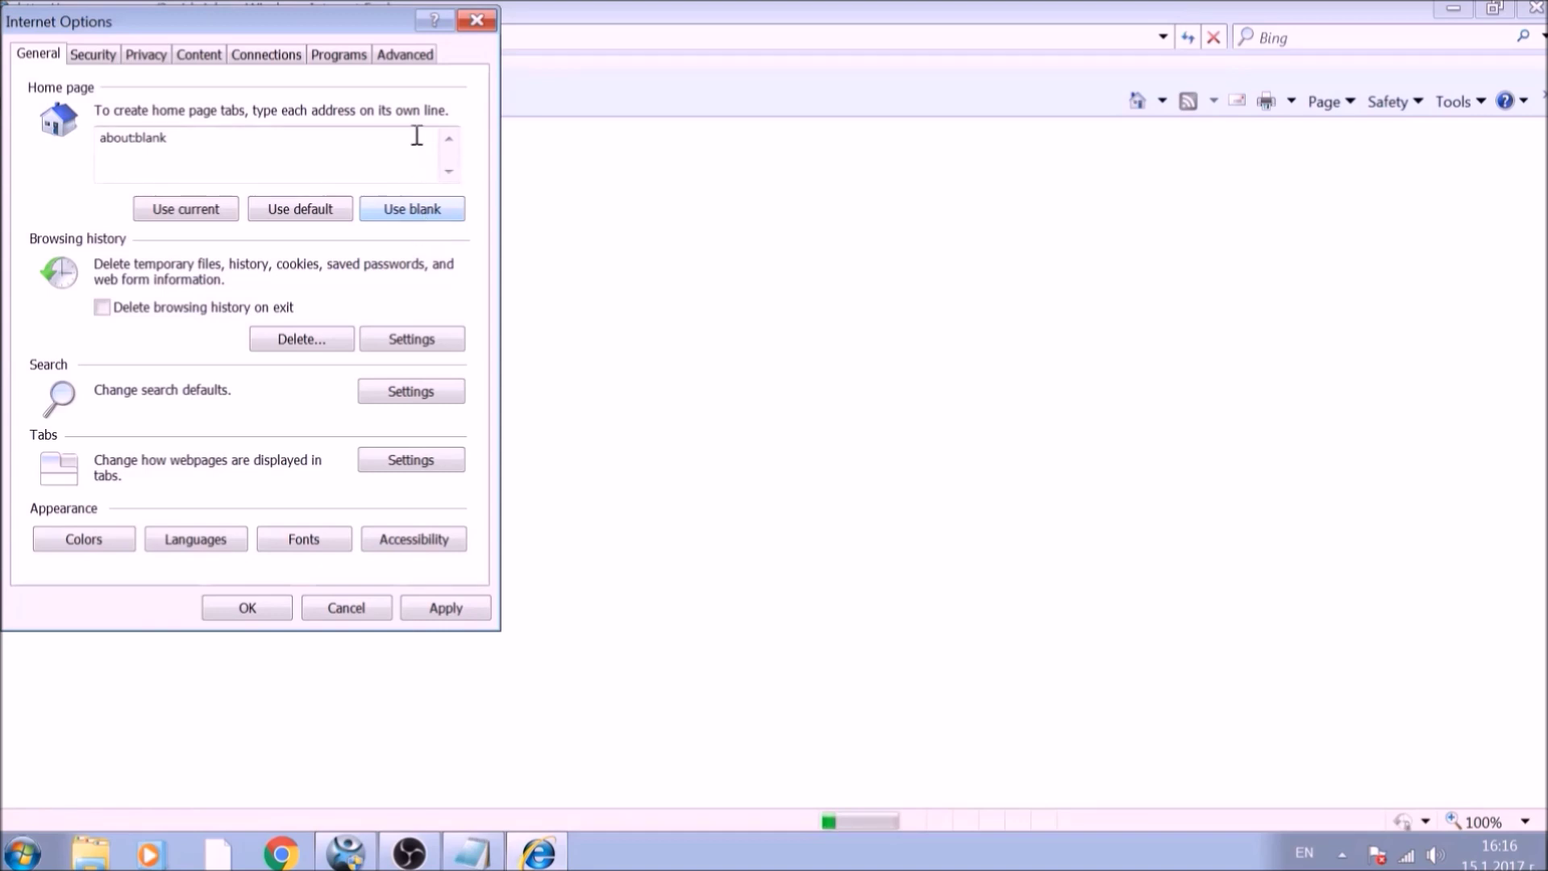
{"action": "left_click", "coordinate": [406, 54]}
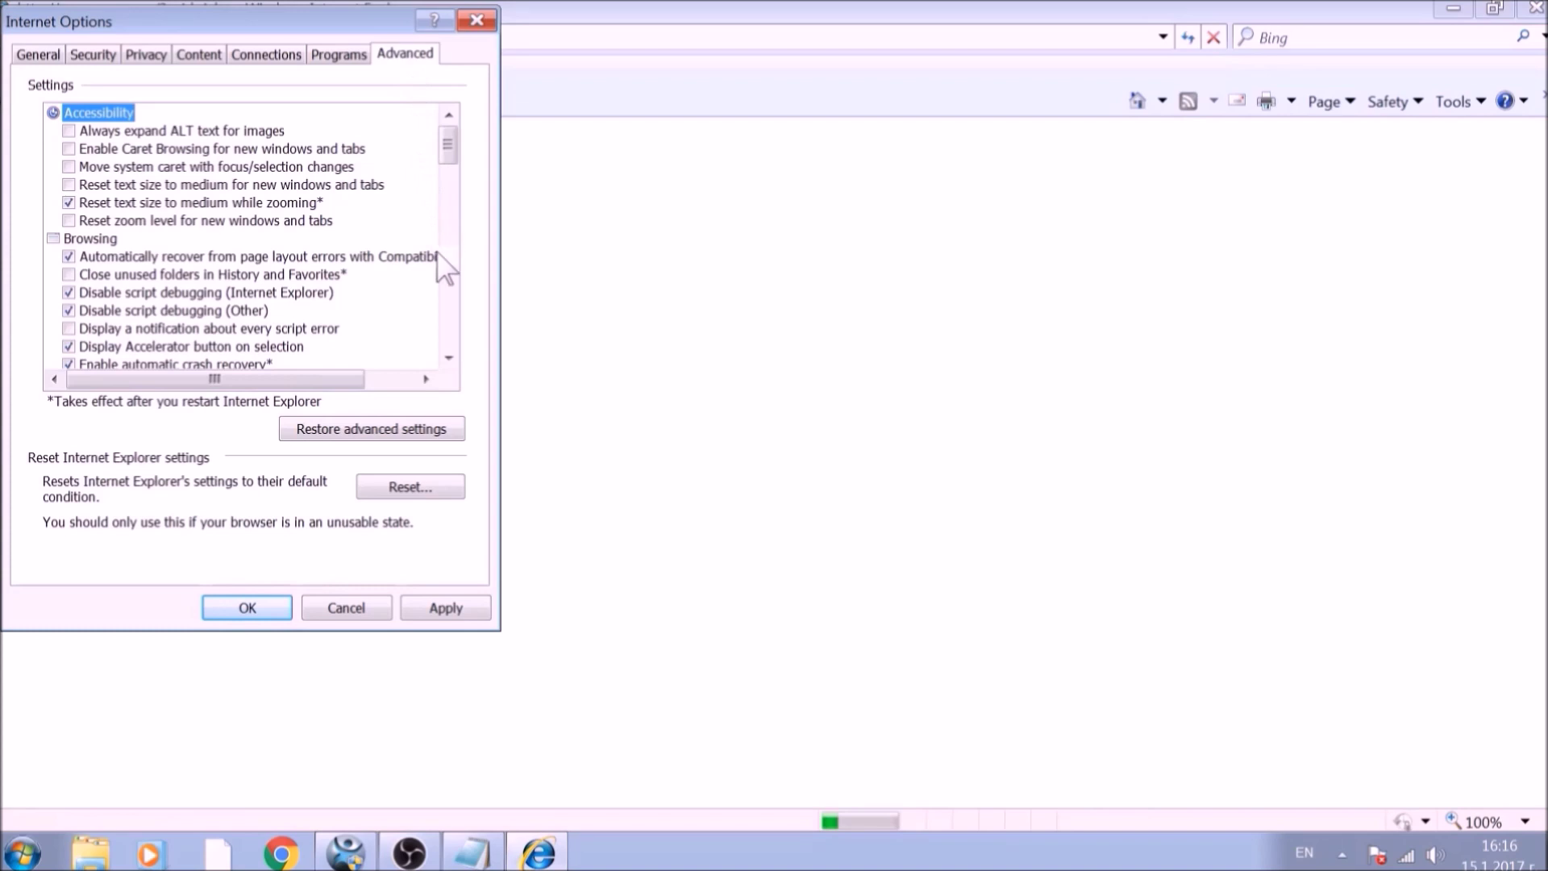
Reset Internet Explorer with Delete personal settings included, acknowledge the restart notice, and close the browser
{"action": "left_click", "coordinate": [450, 489]}
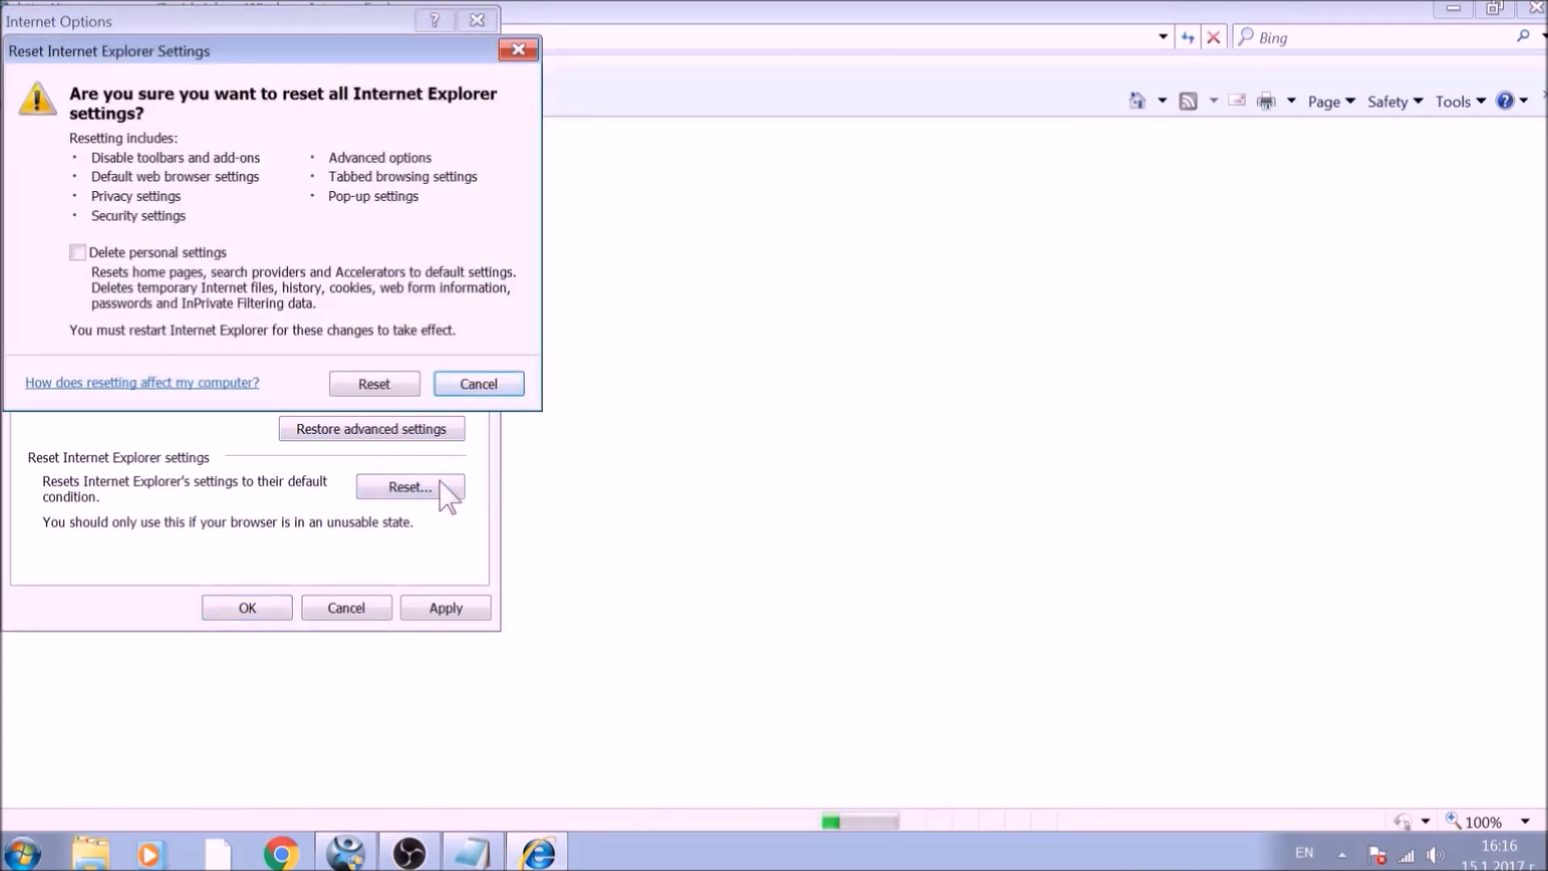
{"action": "left_click", "coordinate": [166, 256]}
{"action": "left_click", "coordinate": [352, 386]}
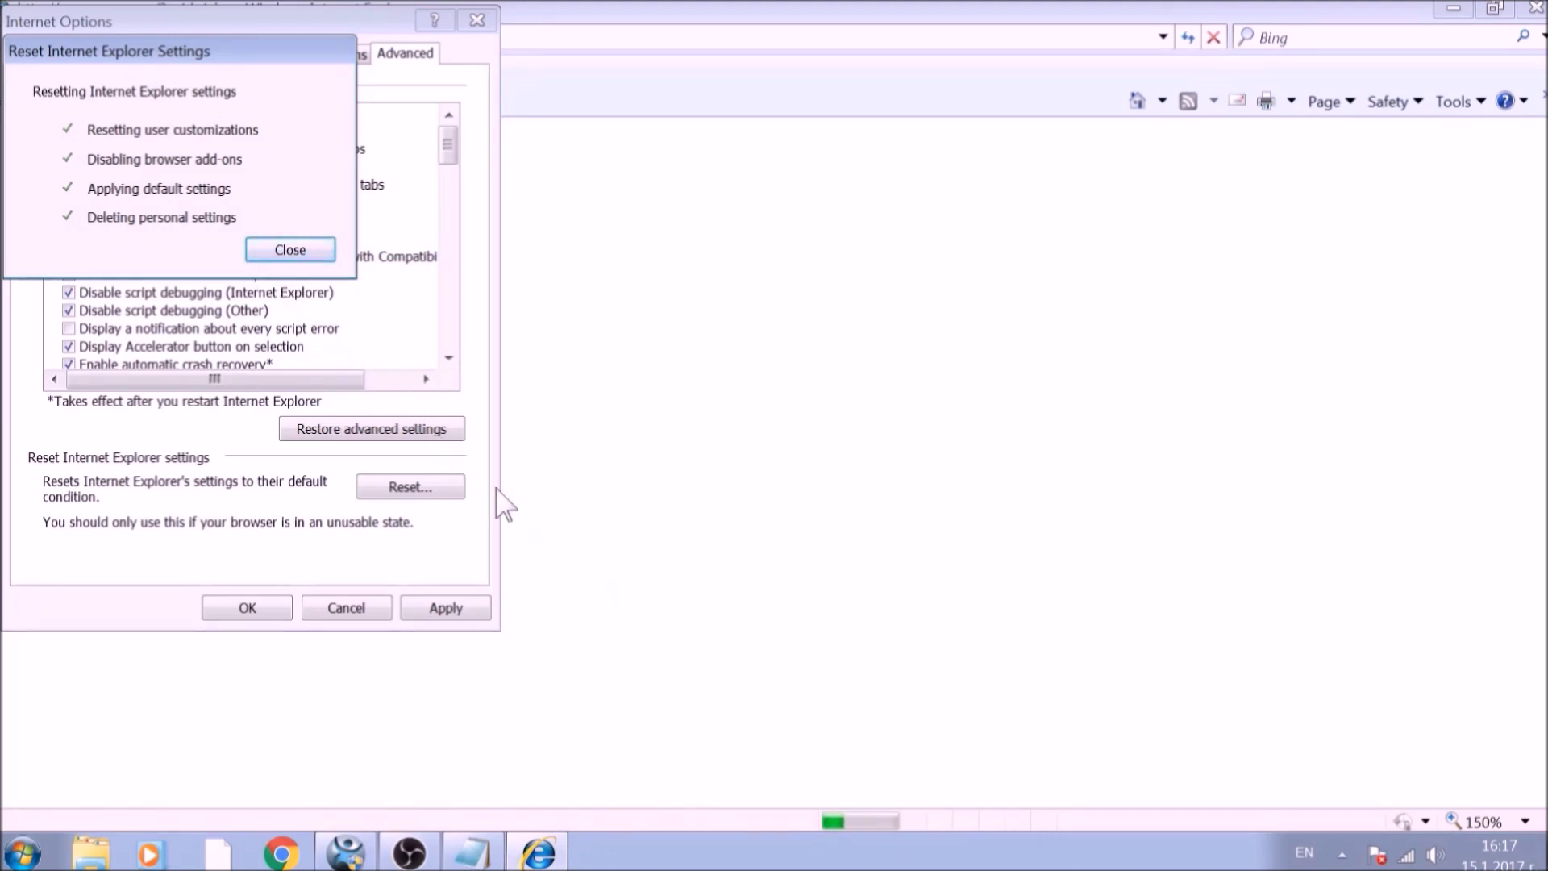
{"action": "left_click", "coordinate": [314, 249]}
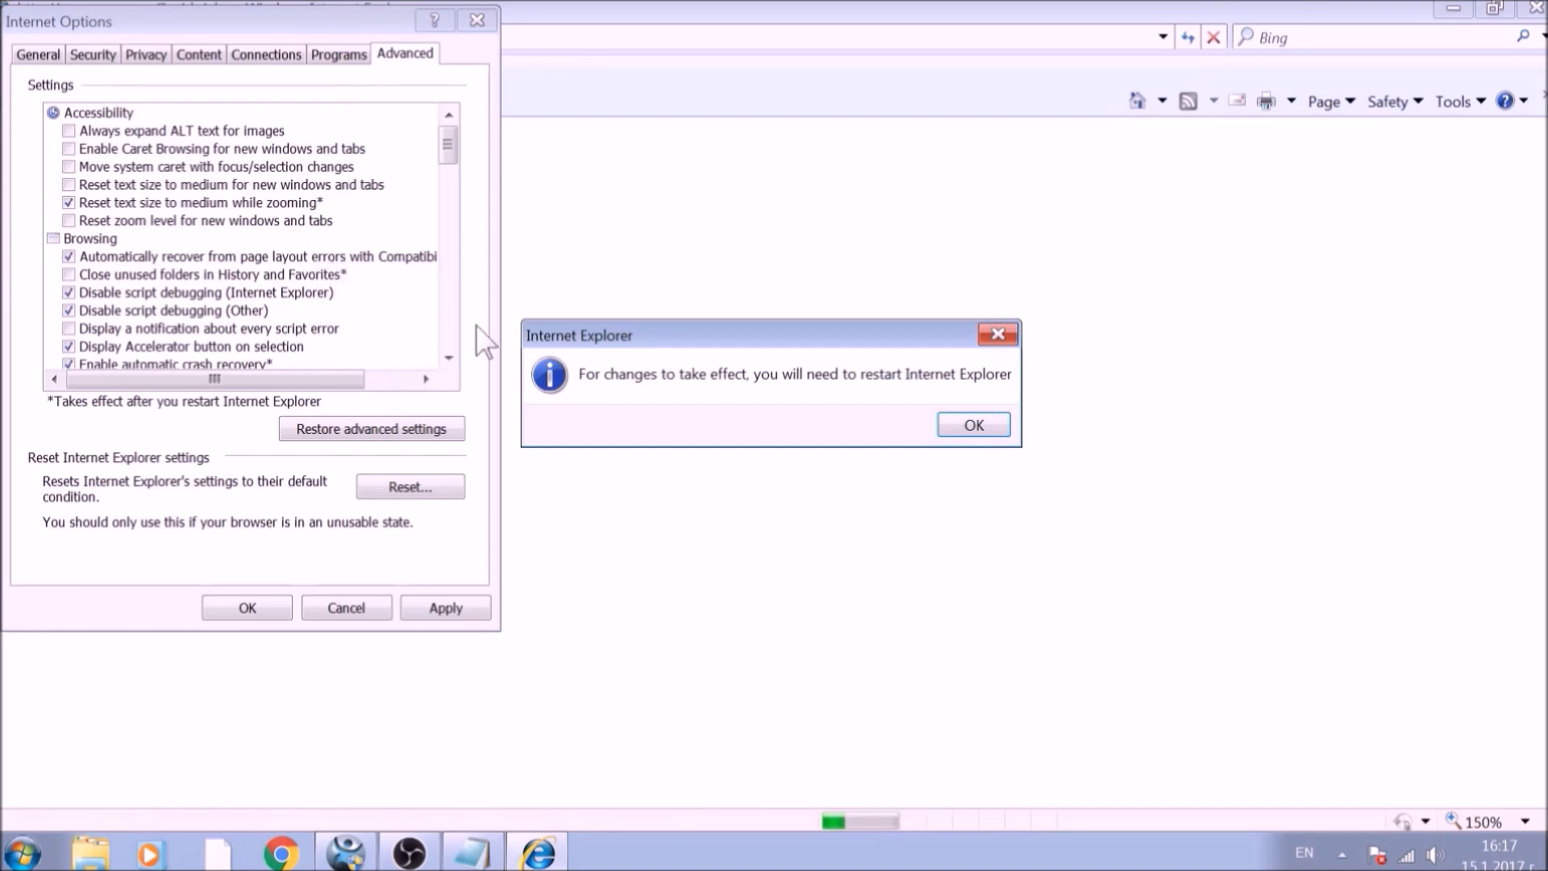
{"action": "left_click", "coordinate": [959, 423]}
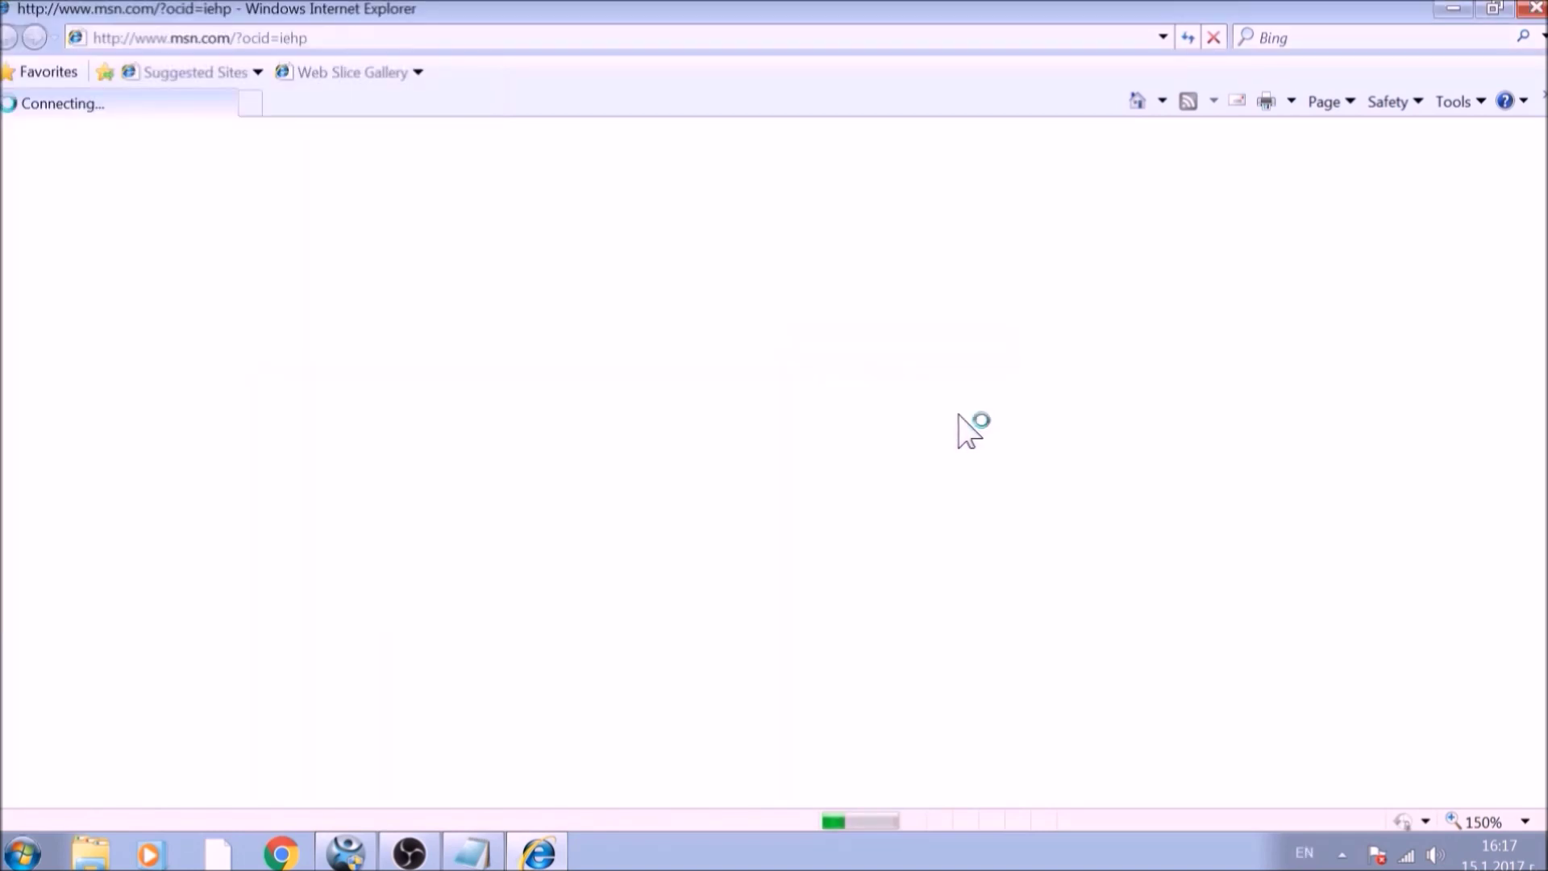
{"action": "left_click", "coordinate": [1536, 12]}
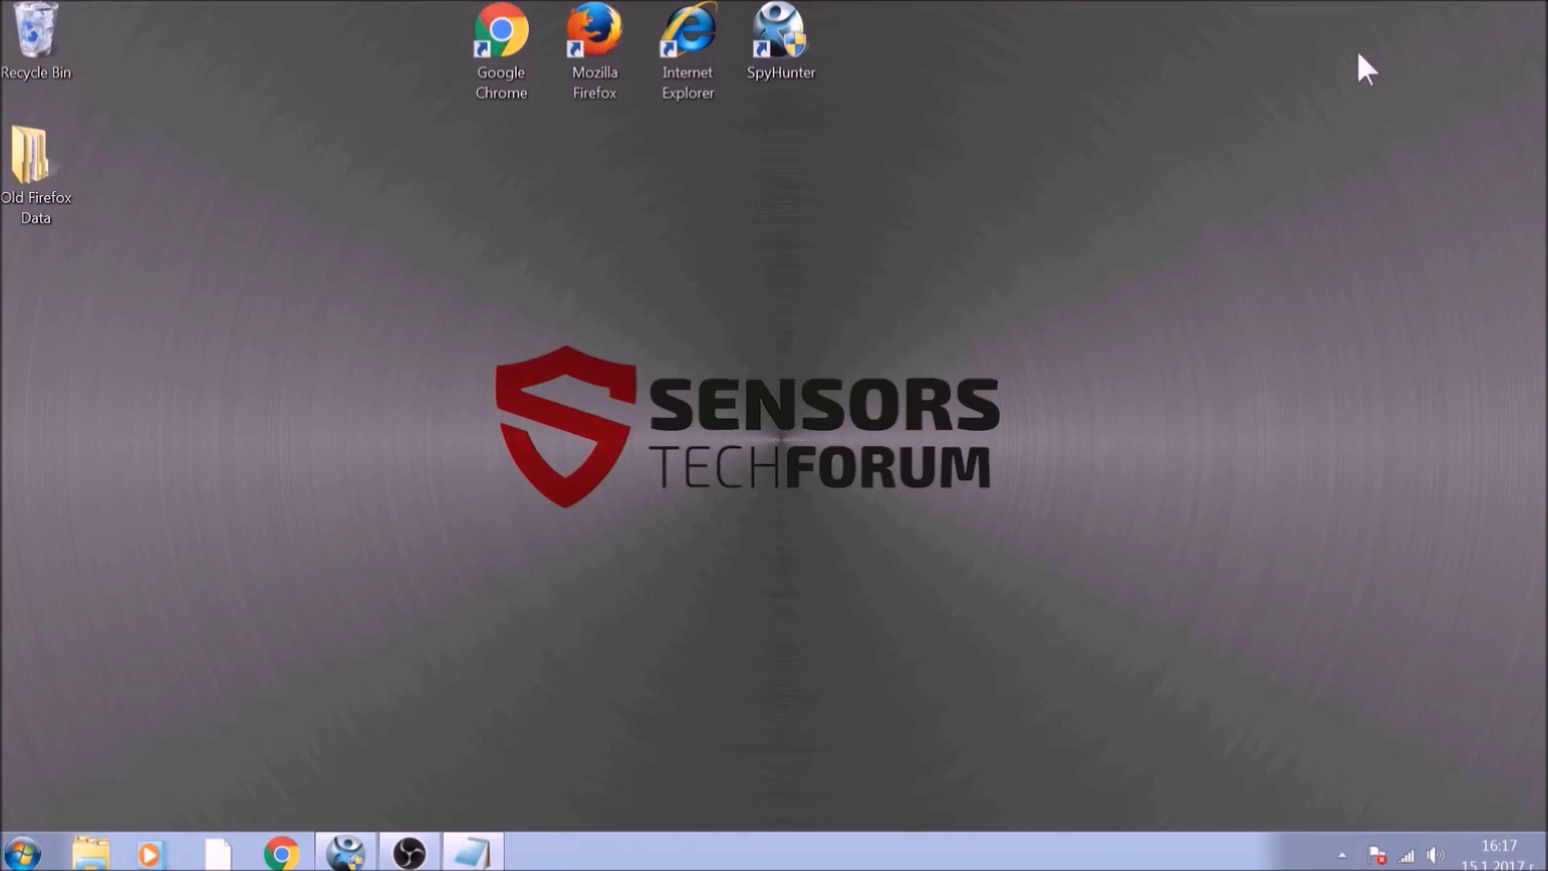
Bring up SpyHunter 4 from the taskbar and launch a Quick Scan with Scan Computer Now!
{"action": "left_click_drag", "start_coordinate": [315, 218], "coordinate": [1181, 615]}
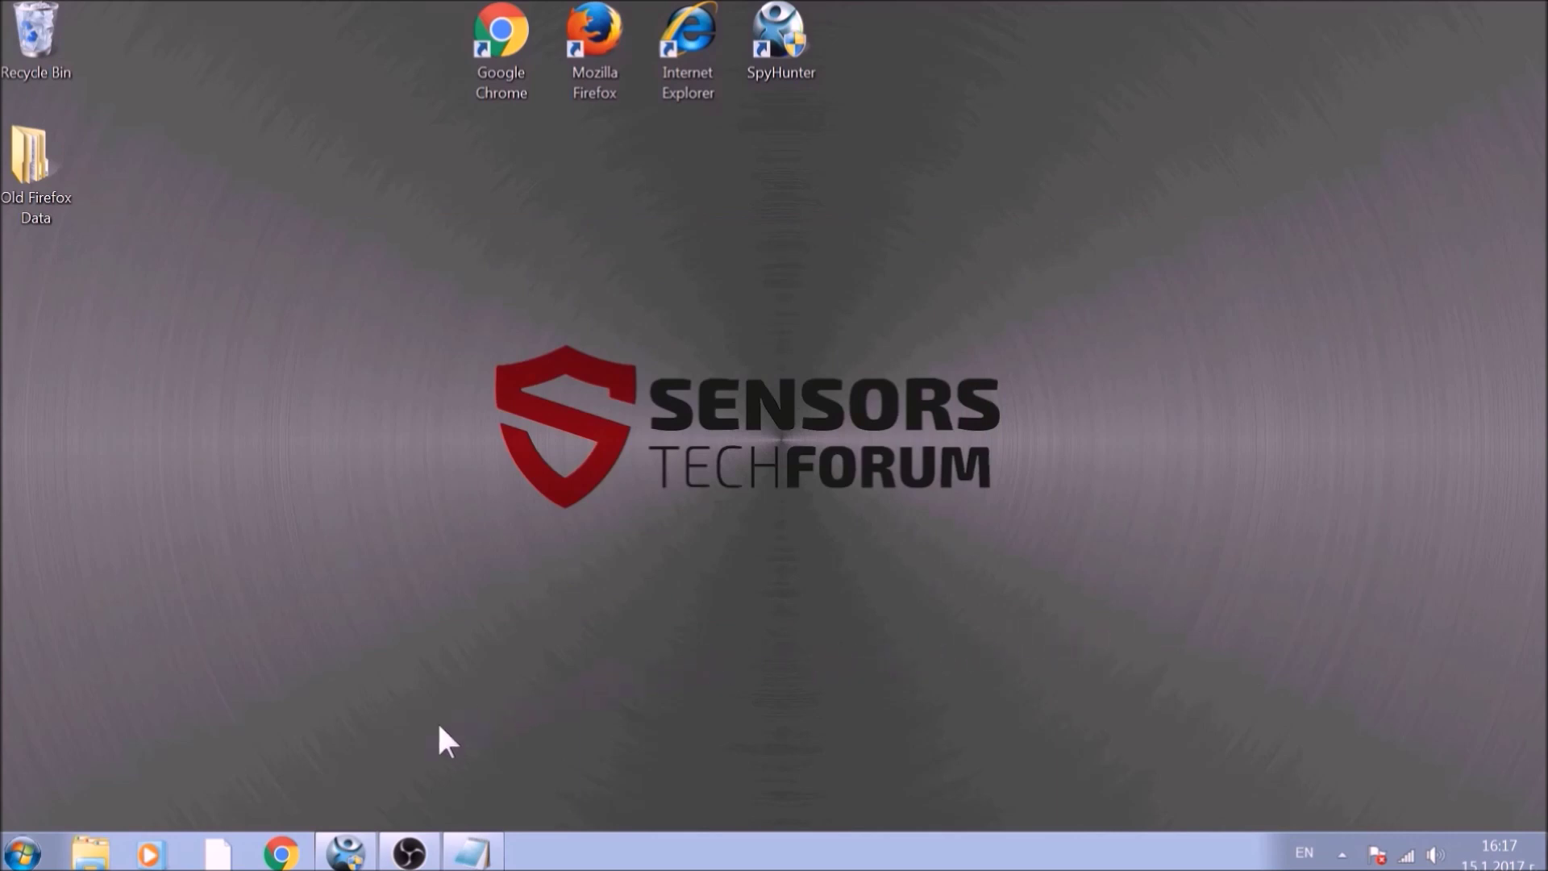
{"action": "left_click", "coordinate": [369, 849]}
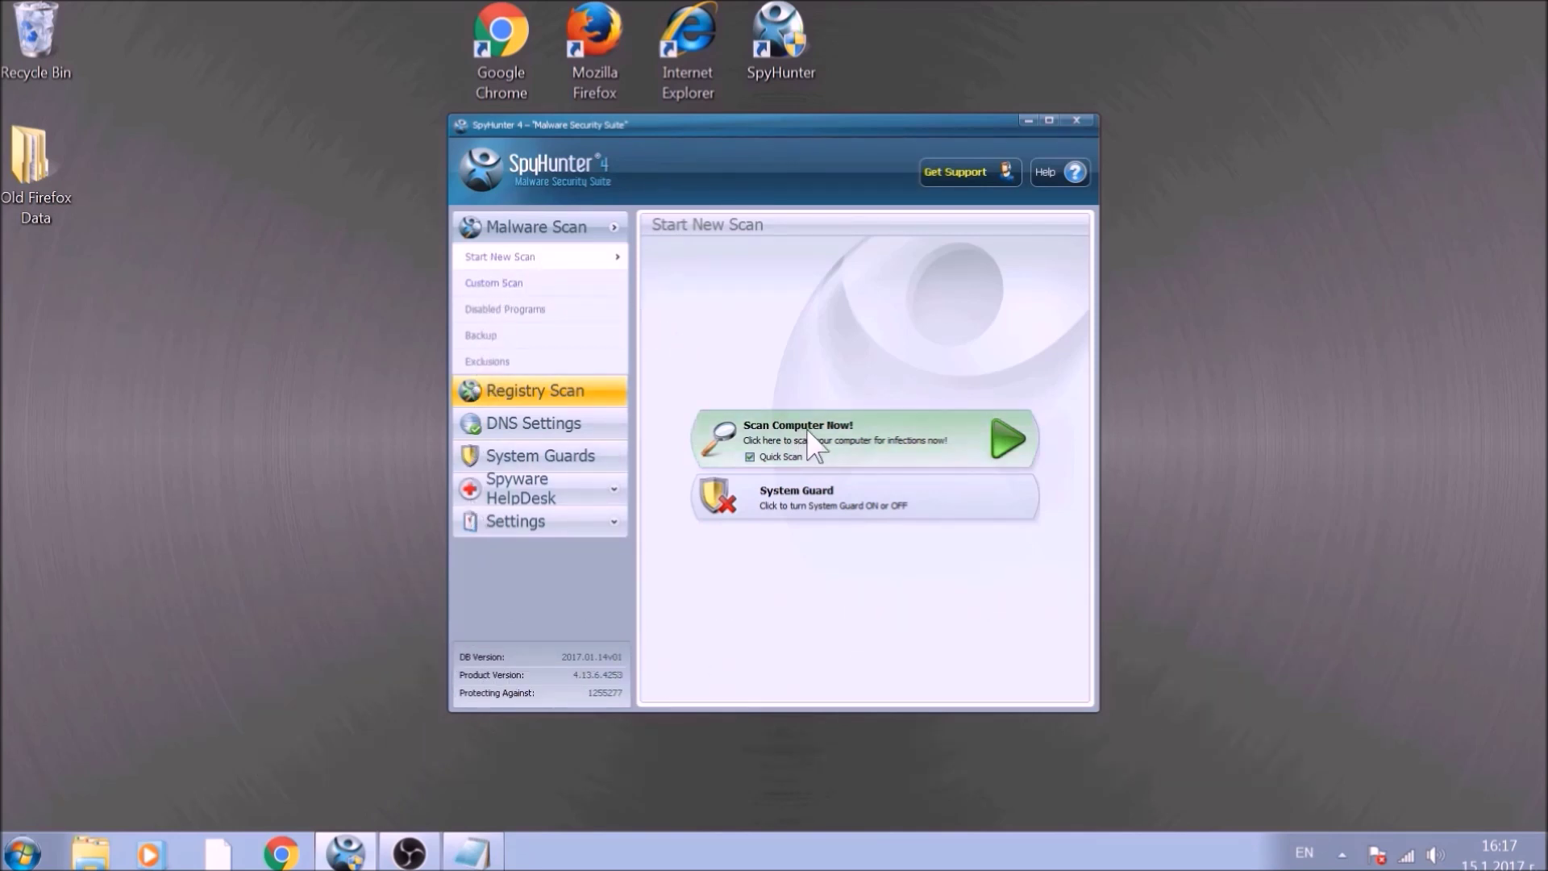
{"action": "left_click", "coordinate": [816, 446]}
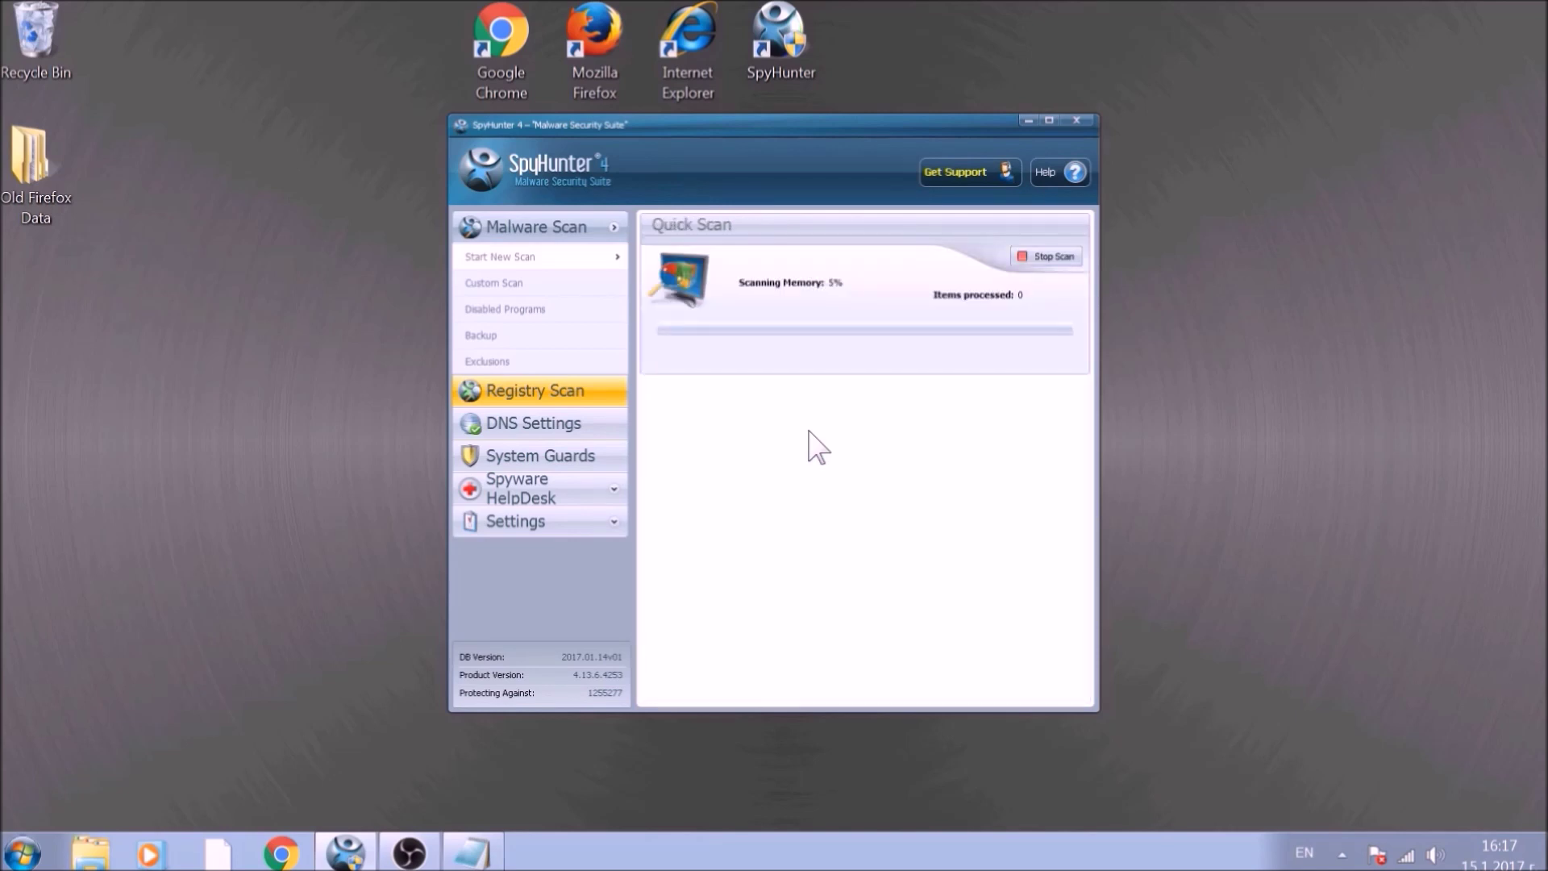